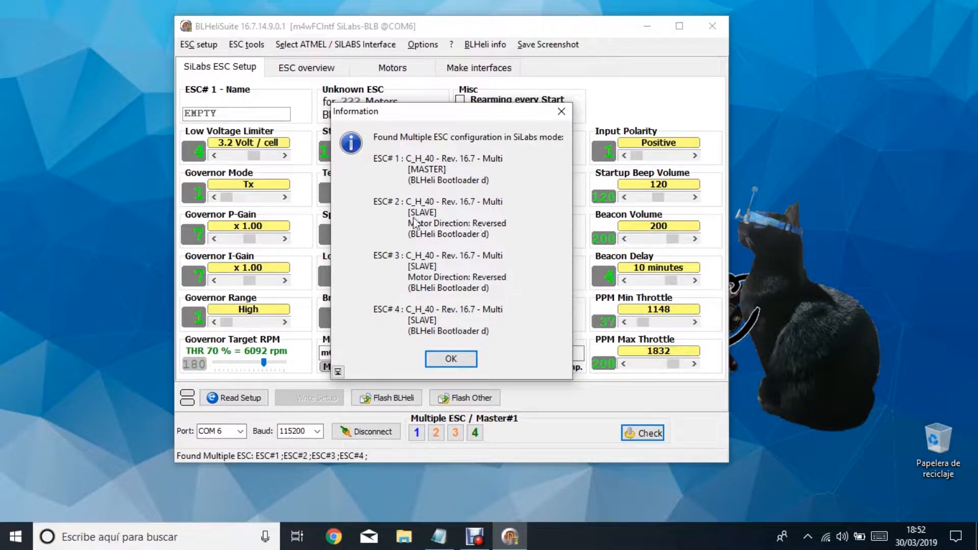
Dismiss the ESC detection report and enable motor control in the motor test, acknowledging that the propellers are removed.
{"action": "key", "text": "Return"}
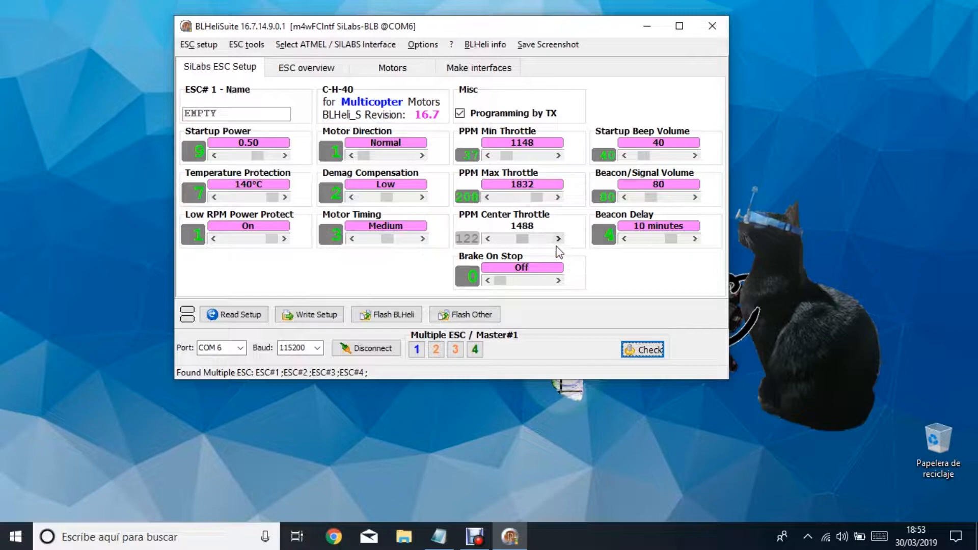
{"action": "mouse_move", "coordinate": [568, 249]}
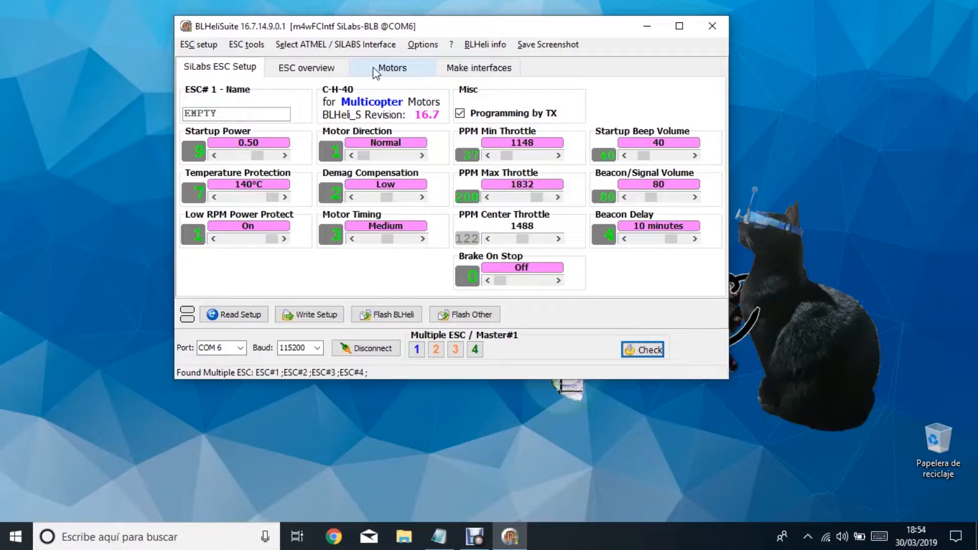
{"action": "left_click", "coordinate": [375, 71]}
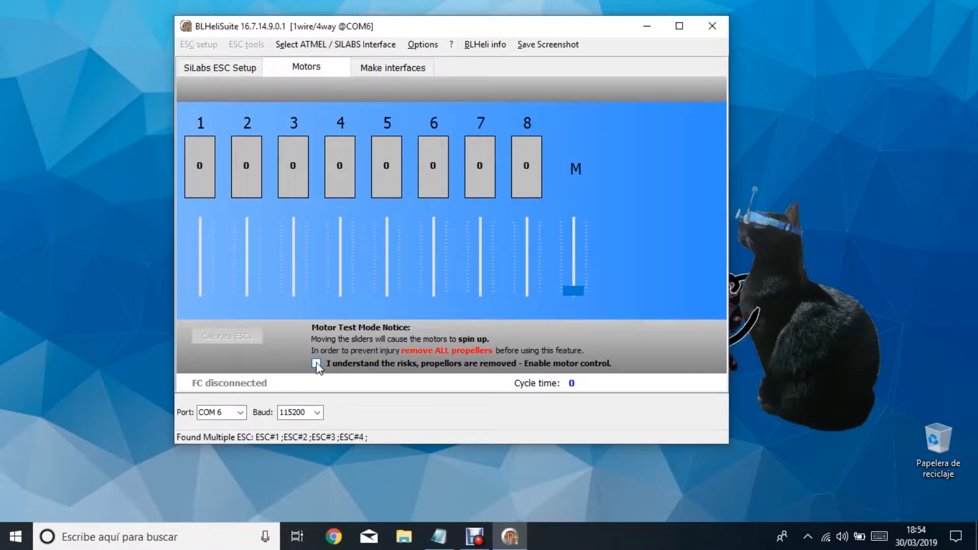
{"action": "left_click", "coordinate": [317, 364]}
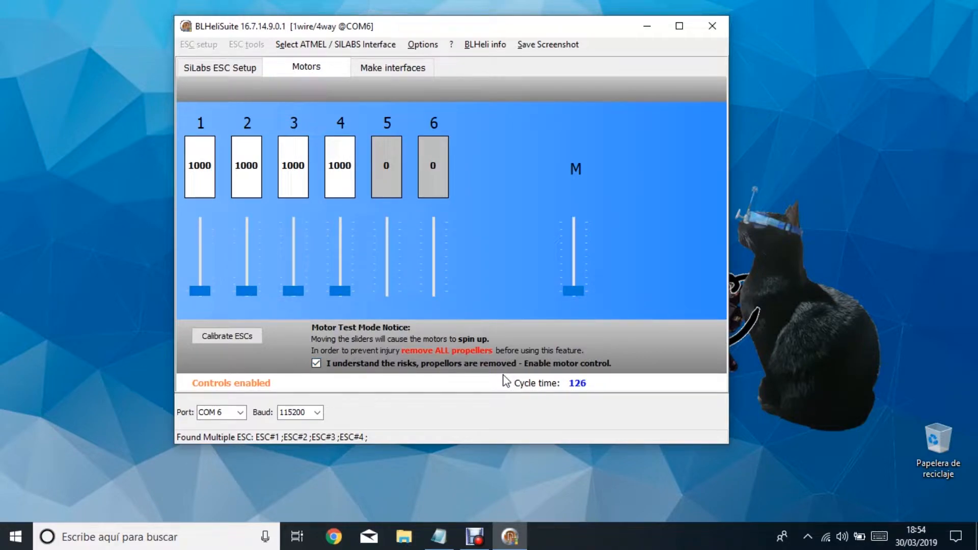
Calibrate the ESCs of motors 1 to 4 from 1000 minimum to 2000 maximum and try motor 1's throttle slider.
{"action": "left_click", "coordinate": [228, 337]}
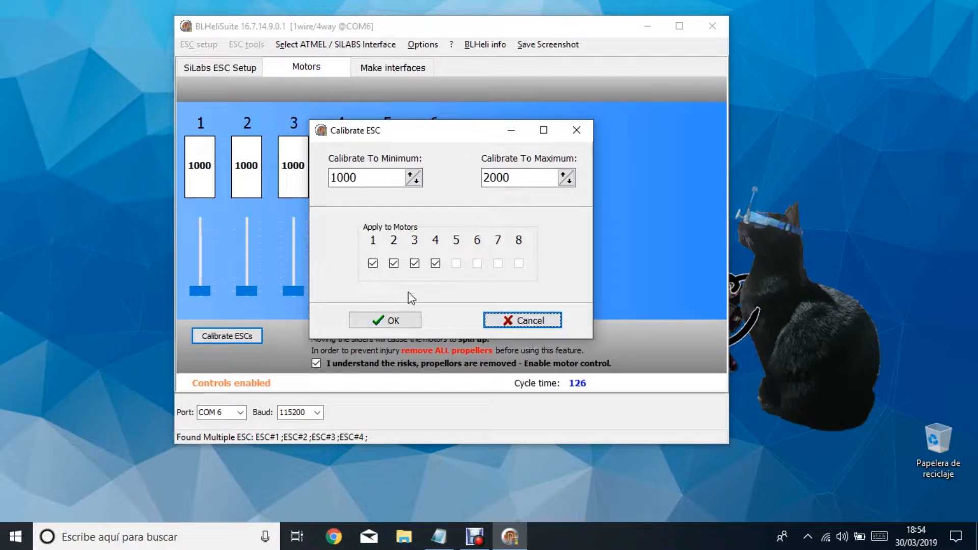
{"action": "left_click", "coordinate": [392, 321]}
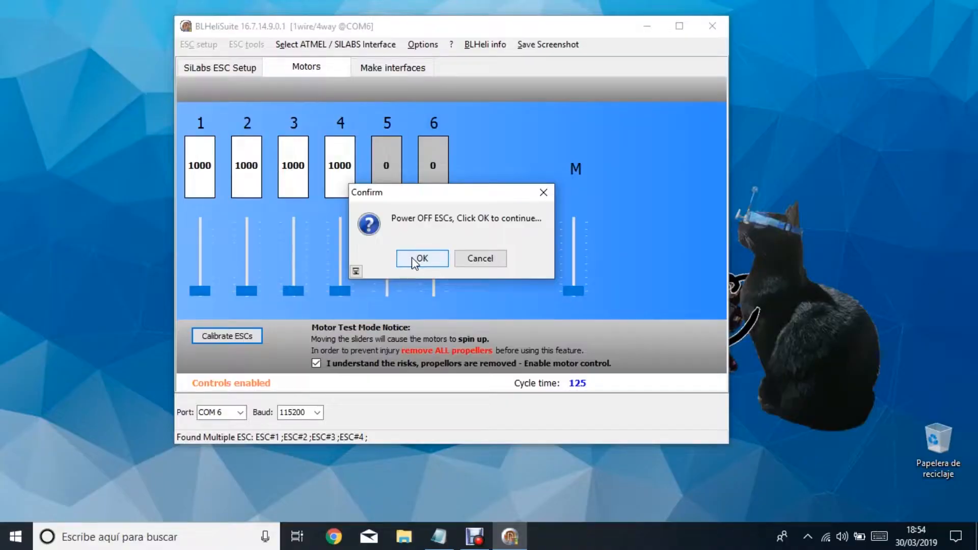
{"action": "left_click", "coordinate": [412, 258]}
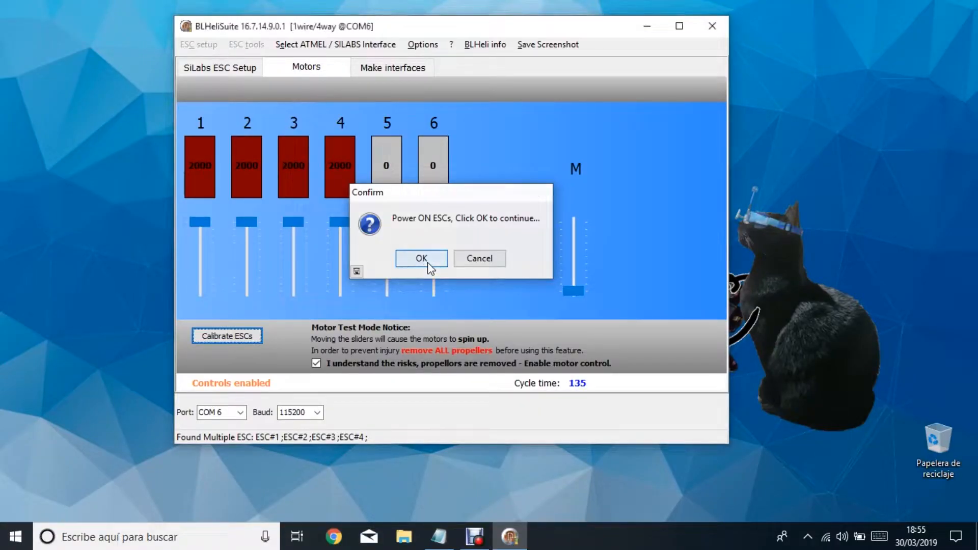
{"action": "left_click", "coordinate": [427, 262]}
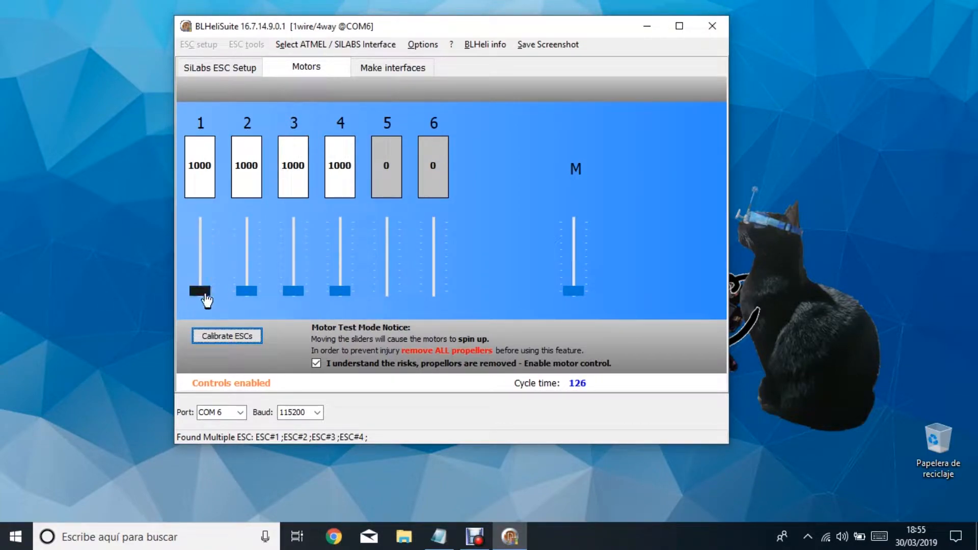
{"action": "left_click", "coordinate": [205, 296]}
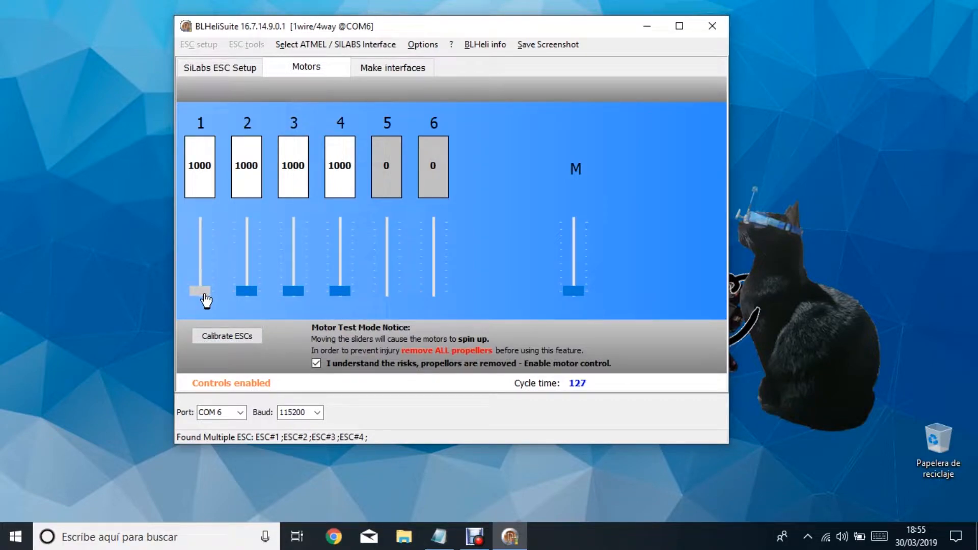
{"action": "left_click_drag", "start_coordinate": [206, 301], "coordinate": [205, 296]}
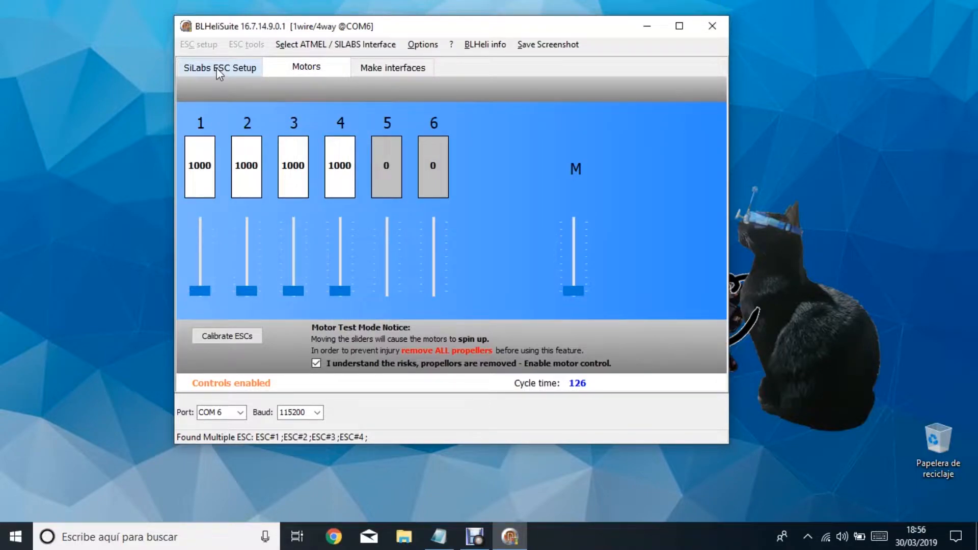
Return to the SiLabs ESC setup, reconnect on COM6, and leave only ESC 1 selected for editing.
{"action": "left_click", "coordinate": [219, 71]}
{"action": "left_click", "coordinate": [376, 349]}
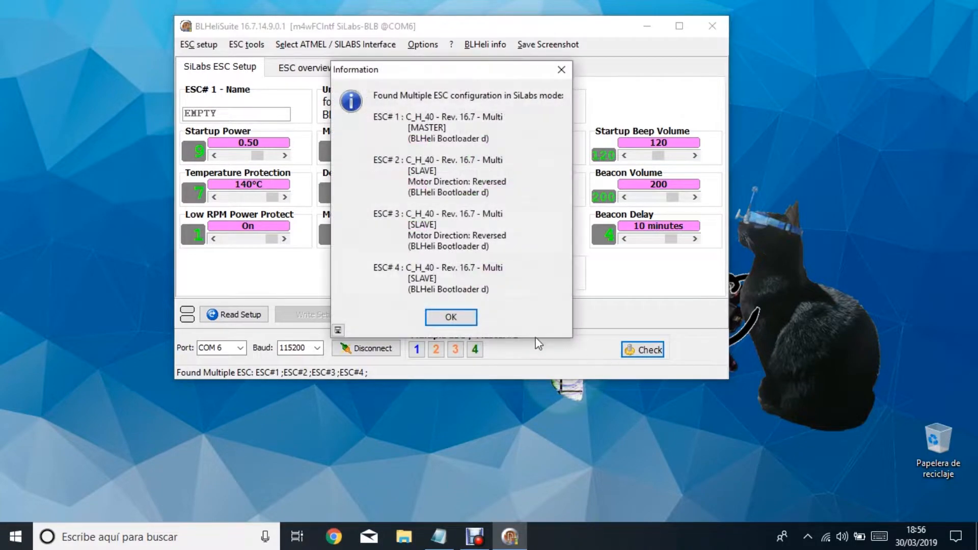
{"action": "left_click", "coordinate": [451, 317]}
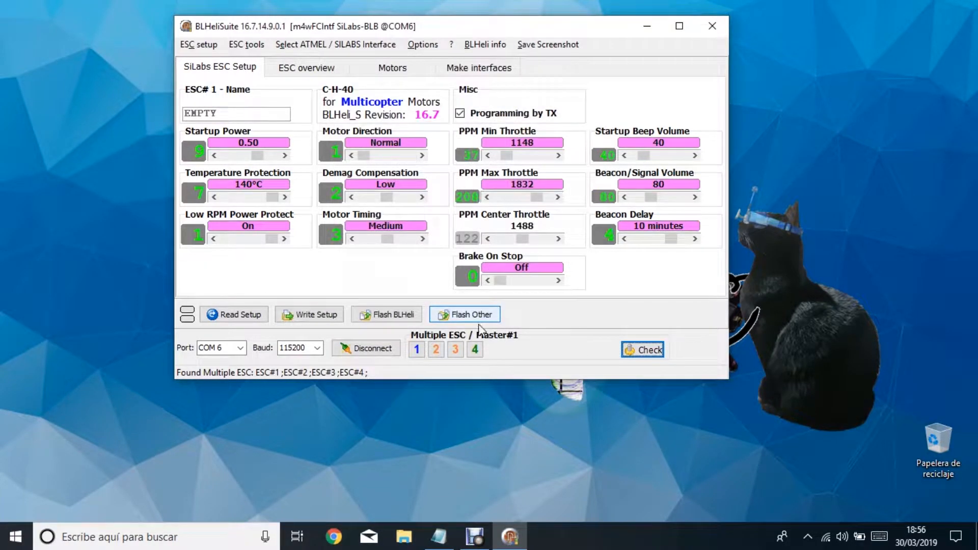
{"action": "left_click", "coordinate": [455, 350]}
{"action": "left_click", "coordinate": [474, 350]}
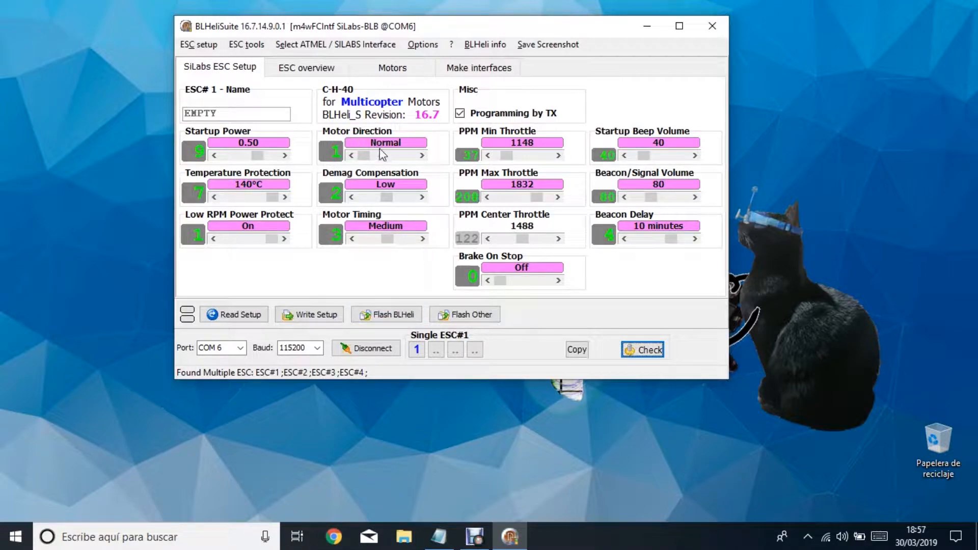
Try the Reversed motor direction on ESC 1 and set it back to Normal.
{"action": "left_click_drag", "start_coordinate": [361, 155], "coordinate": [378, 155]}
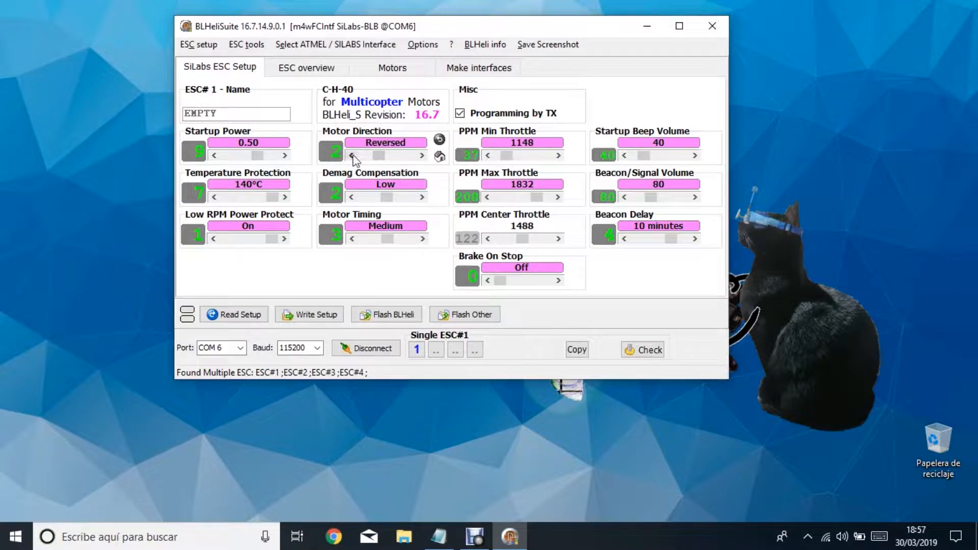
{"action": "left_click", "coordinate": [353, 155]}
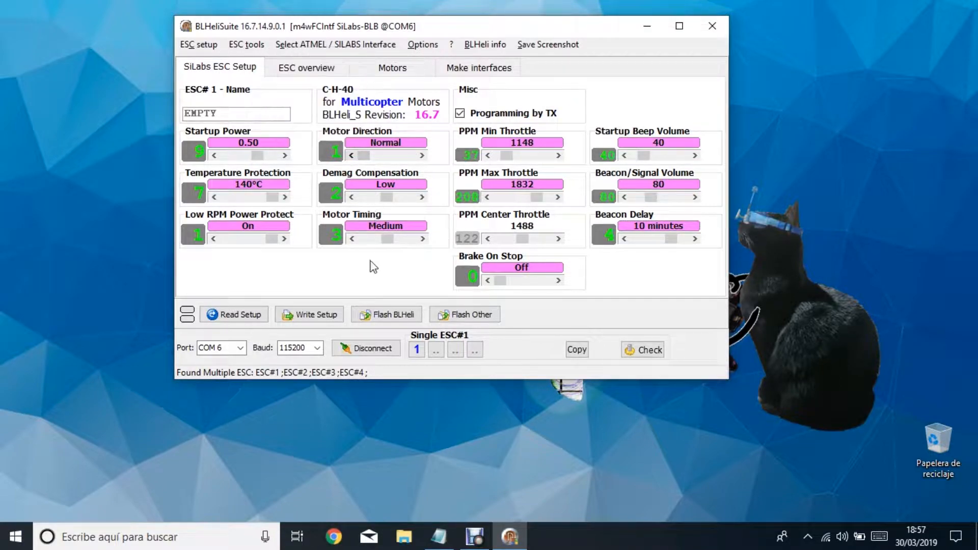
{"action": "left_click", "coordinate": [423, 155]}
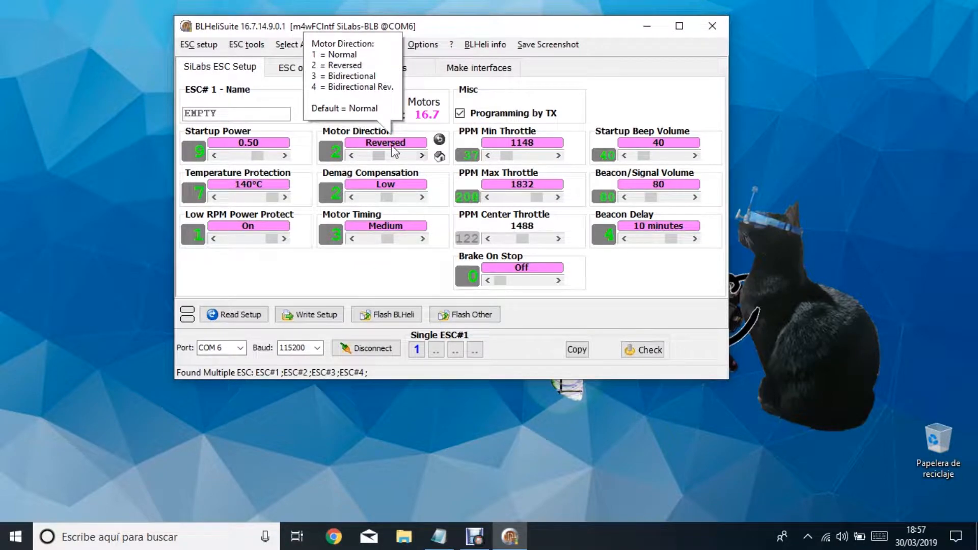
{"action": "left_click", "coordinate": [352, 155]}
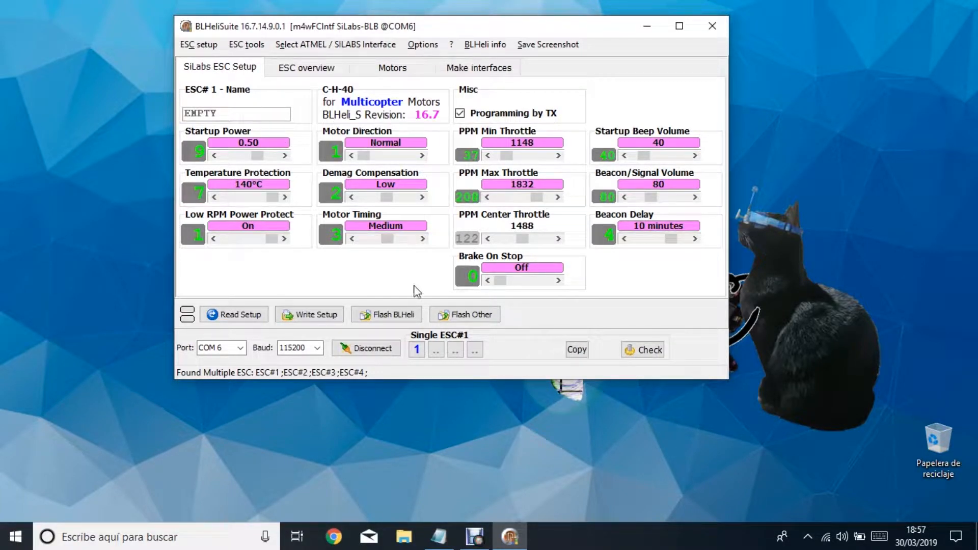
Write the setup to ESC 1 and close BLHeliSuite after disconnecting the flight controller.
{"action": "left_click", "coordinate": [318, 312]}
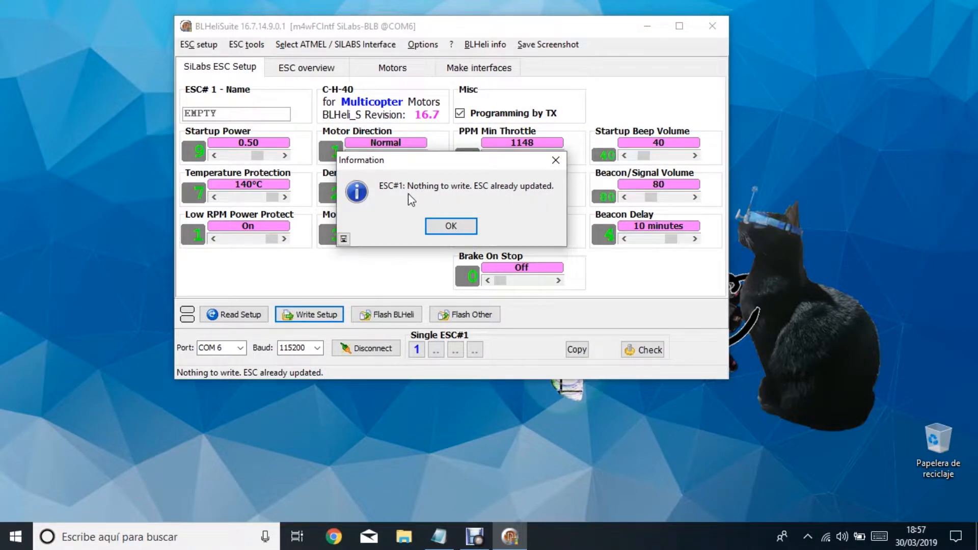
{"action": "left_click", "coordinate": [447, 229]}
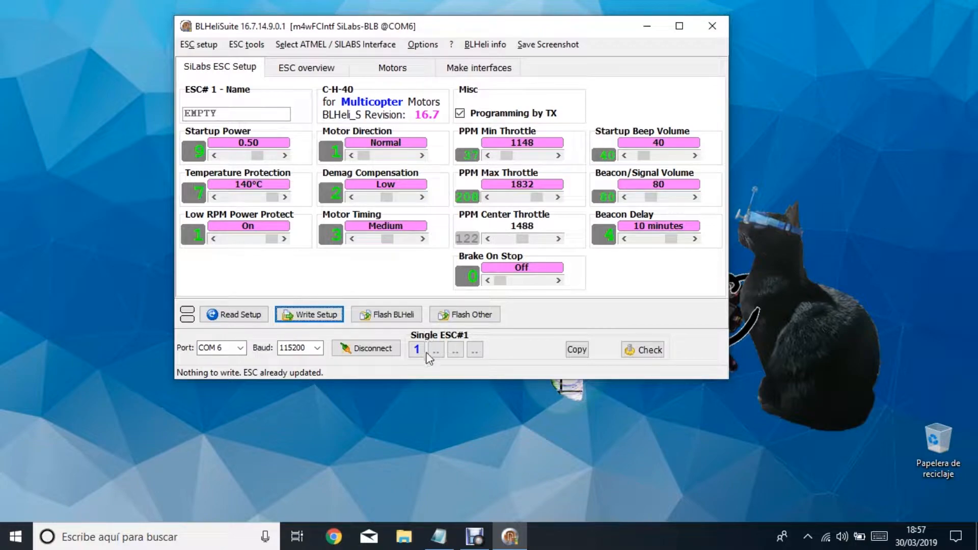
{"action": "left_click", "coordinate": [366, 348]}
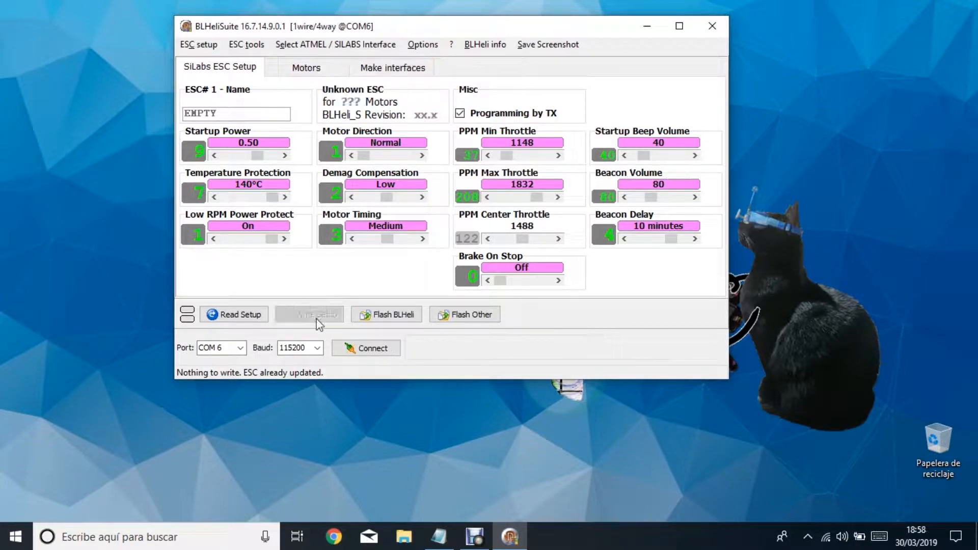
{"action": "left_click", "coordinate": [713, 25]}
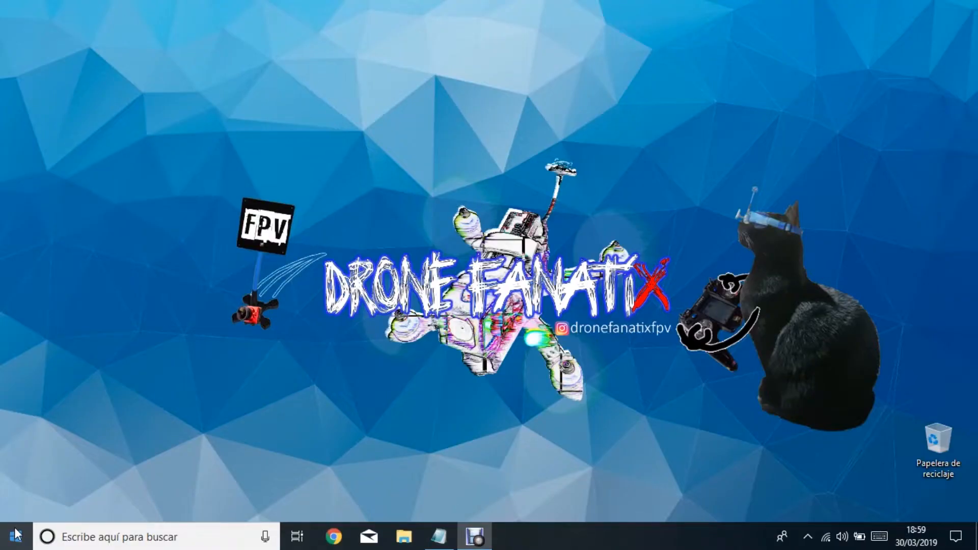
Open Betaflight Configurator and connect to the flight controller on COM6 at 115200 baud.
{"action": "left_click", "coordinate": [15, 535]}
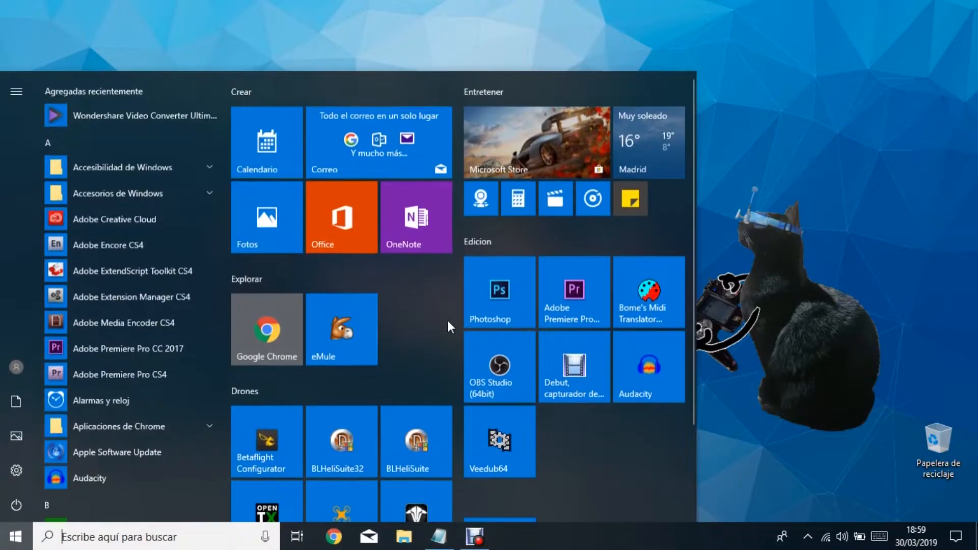
{"action": "left_click", "coordinate": [265, 444]}
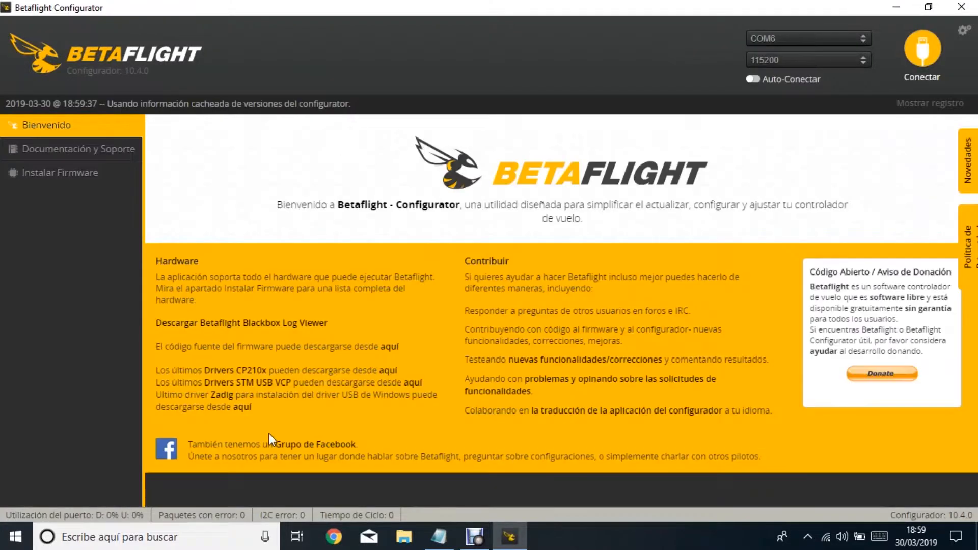
{"action": "left_click", "coordinate": [922, 55]}
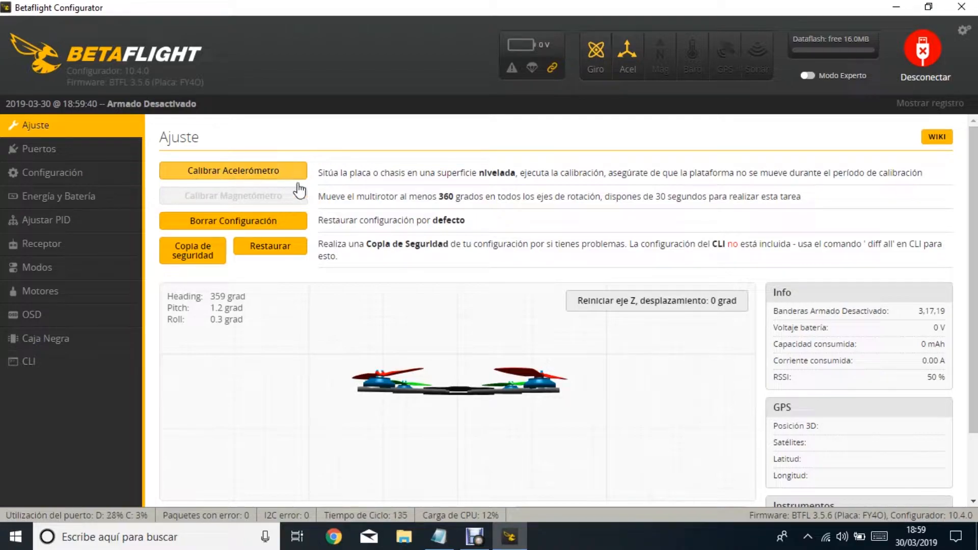
Assign TBS SmartAudio as the peripheral on UART1 in the port settings.
{"action": "left_click", "coordinate": [80, 148]}
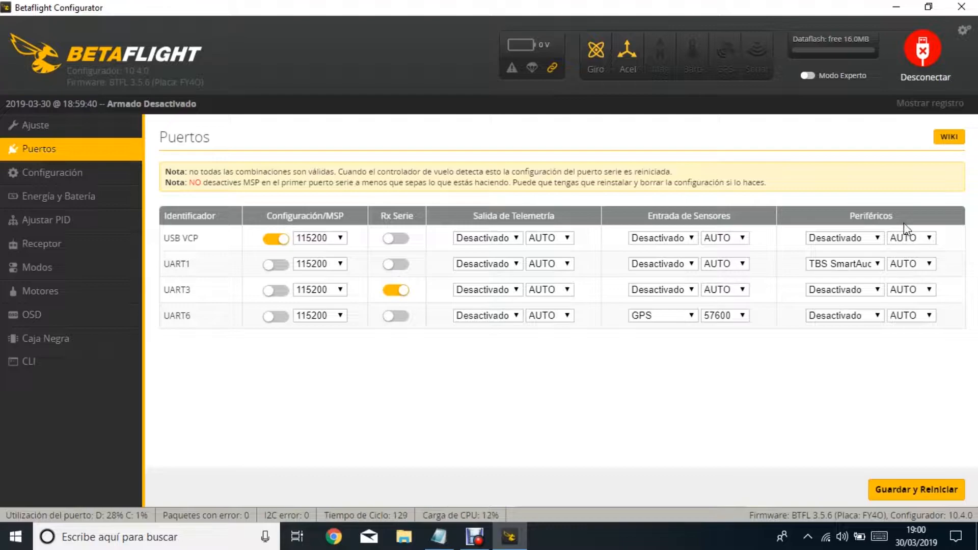
{"action": "left_click", "coordinate": [878, 265]}
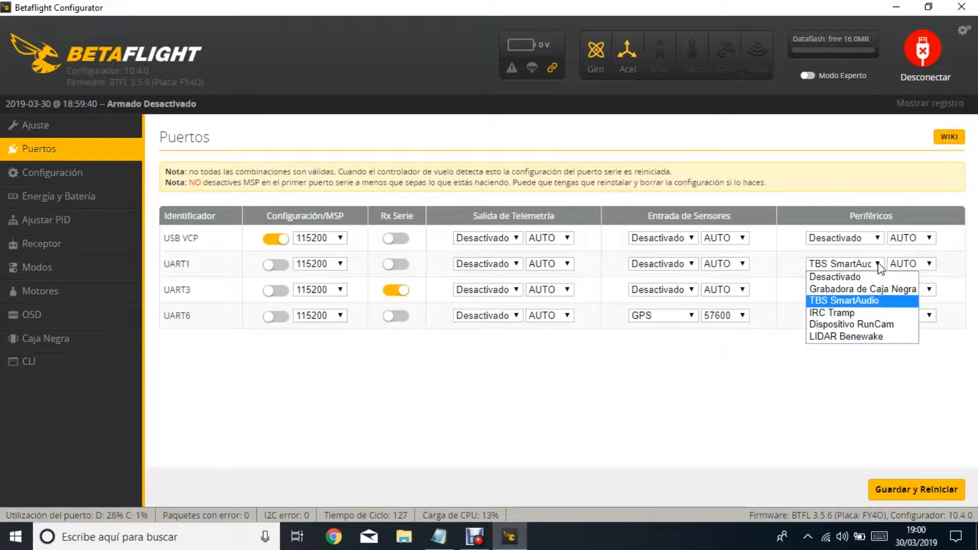
{"action": "left_click", "coordinate": [874, 305]}
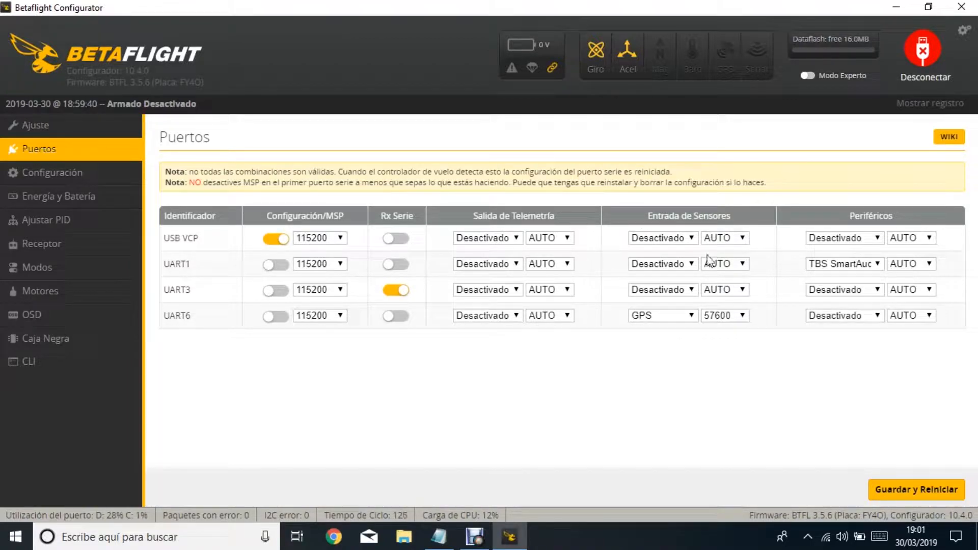
Set the UART6 sensor input to GPS at 57600 baud, then save the port settings and reboot.
{"action": "left_click", "coordinate": [690, 316]}
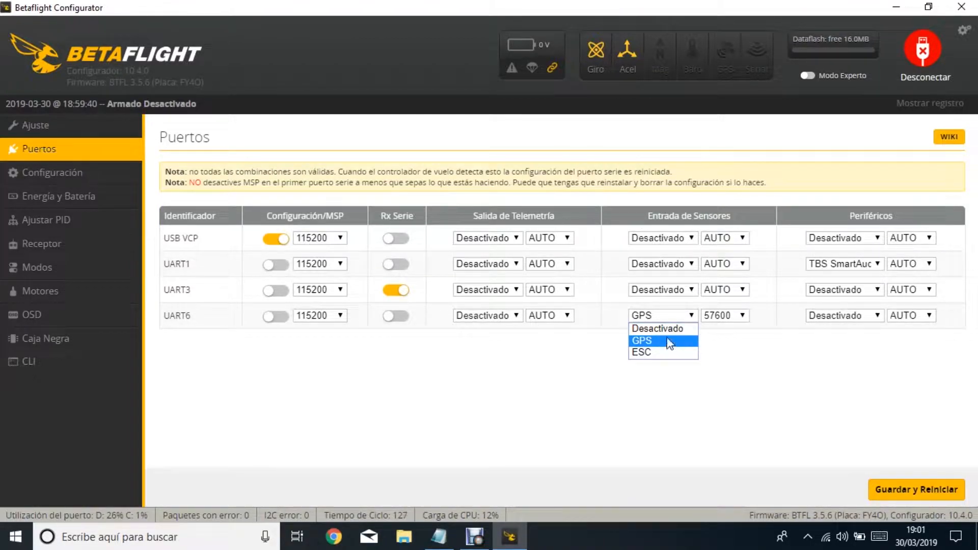
{"action": "left_click", "coordinate": [671, 340]}
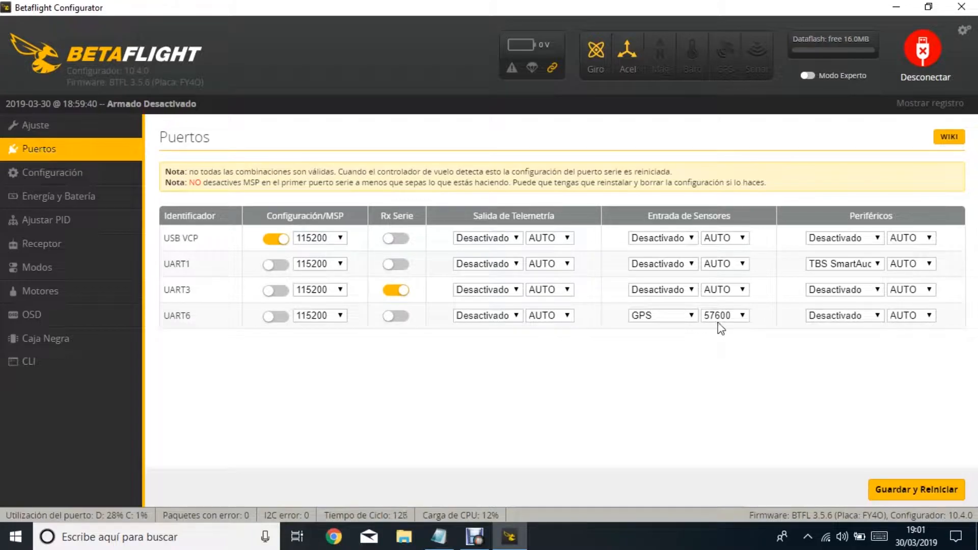
{"action": "left_click", "coordinate": [746, 320]}
{"action": "left_click", "coordinate": [745, 319]}
{"action": "left_click", "coordinate": [906, 497]}
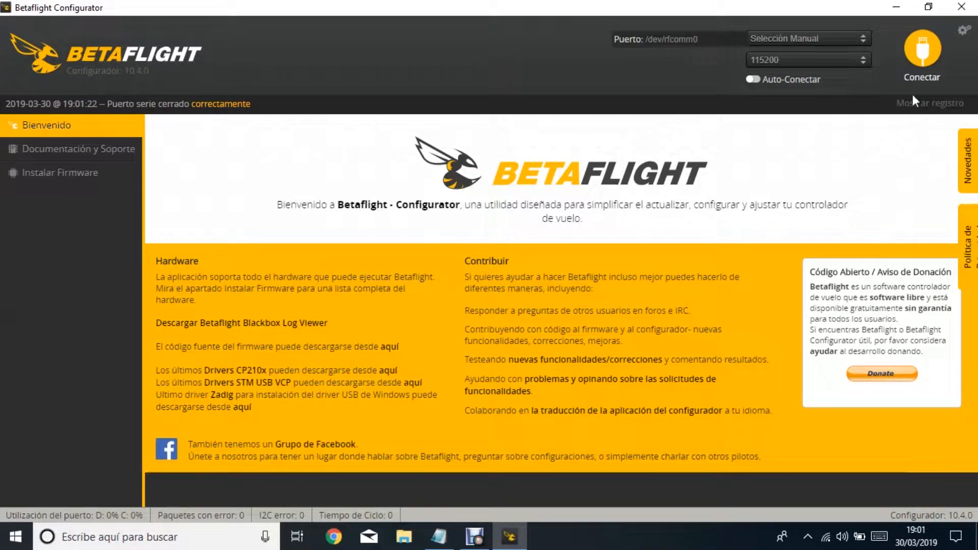
Reconnect to the flight controller, revisit its port settings, and choose Quad X as the mixer in the configuration.
{"action": "left_click", "coordinate": [923, 60]}
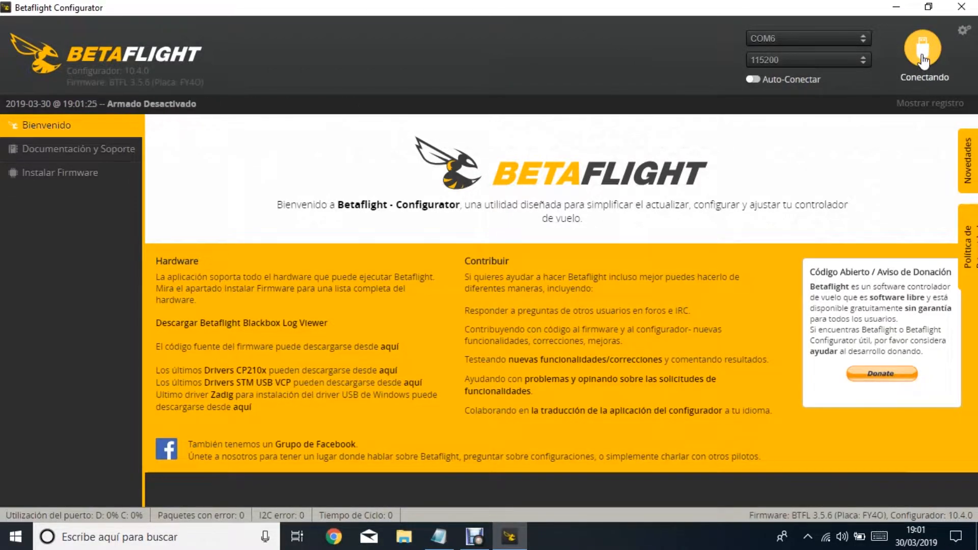
{"action": "left_click", "coordinate": [33, 150]}
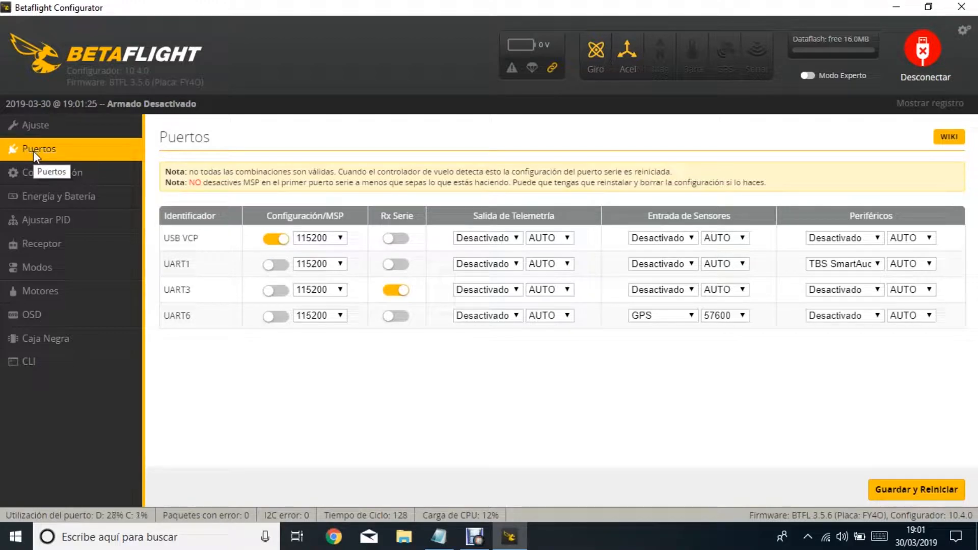
{"action": "left_click", "coordinate": [97, 176]}
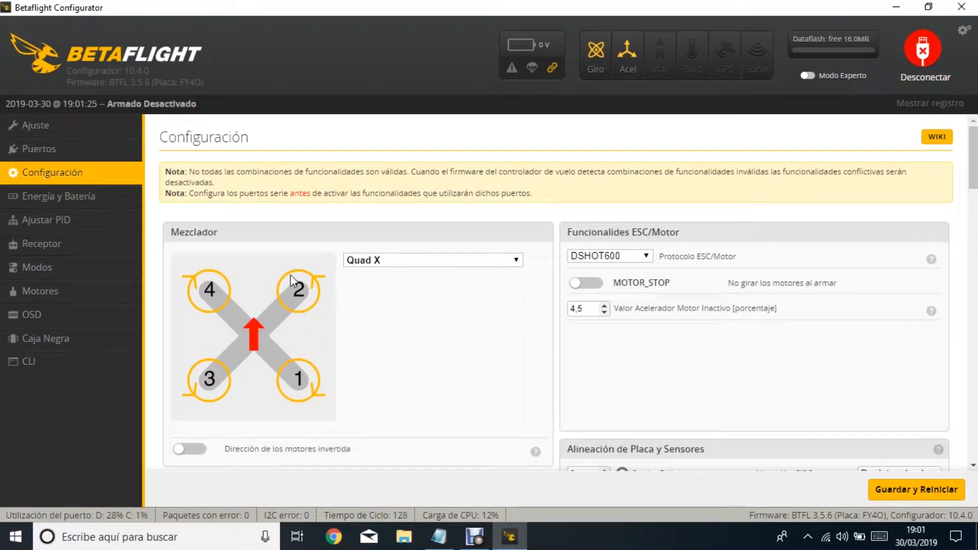
{"action": "left_click", "coordinate": [452, 261]}
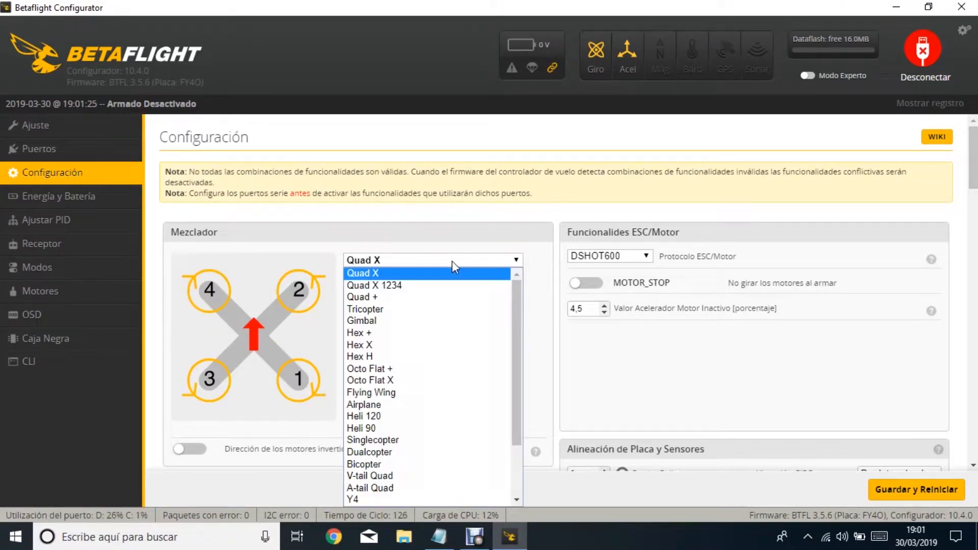
{"action": "left_click", "coordinate": [390, 272]}
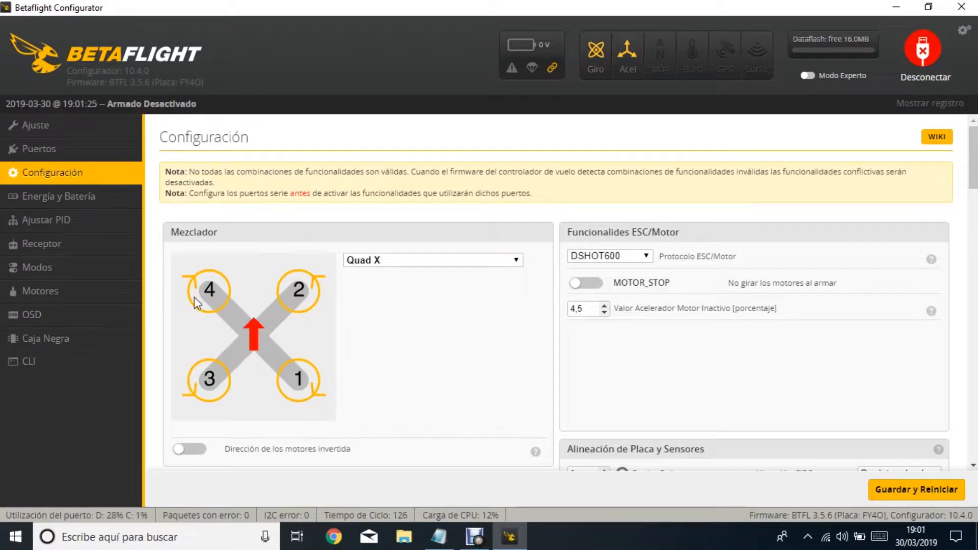
Toggle reversed motor direction on and back off, and keep DSHOT600 as the ESC/motor protocol.
{"action": "left_click", "coordinate": [191, 451]}
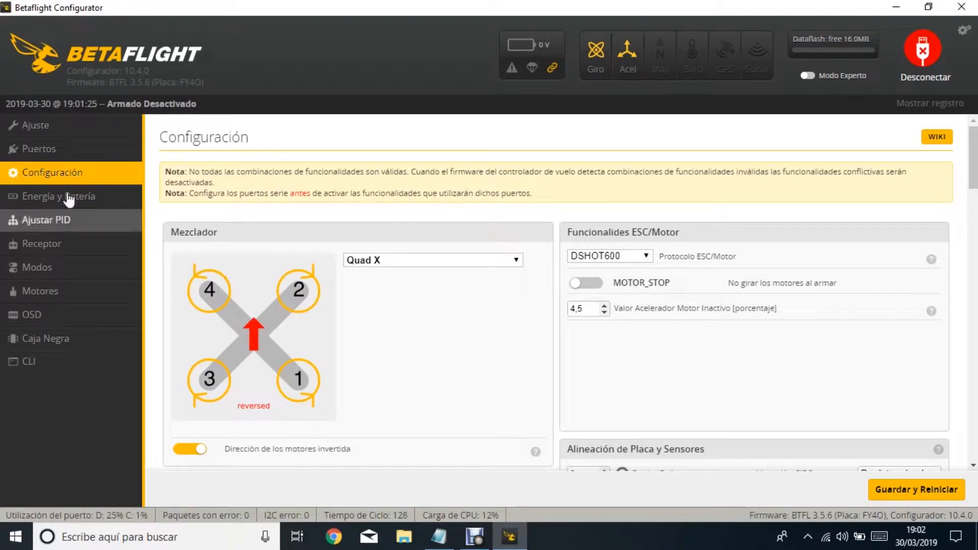
{"action": "left_click", "coordinate": [193, 450]}
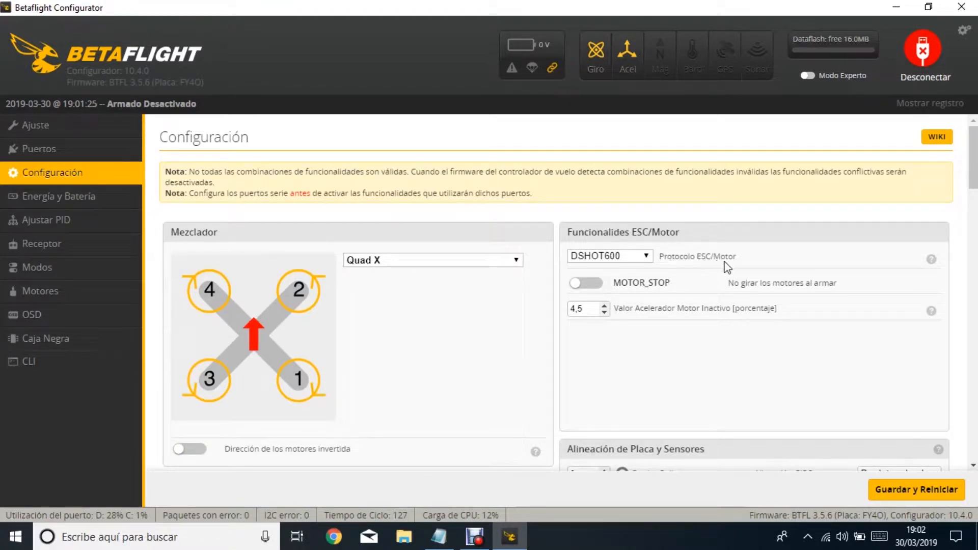
{"action": "left_click", "coordinate": [648, 257]}
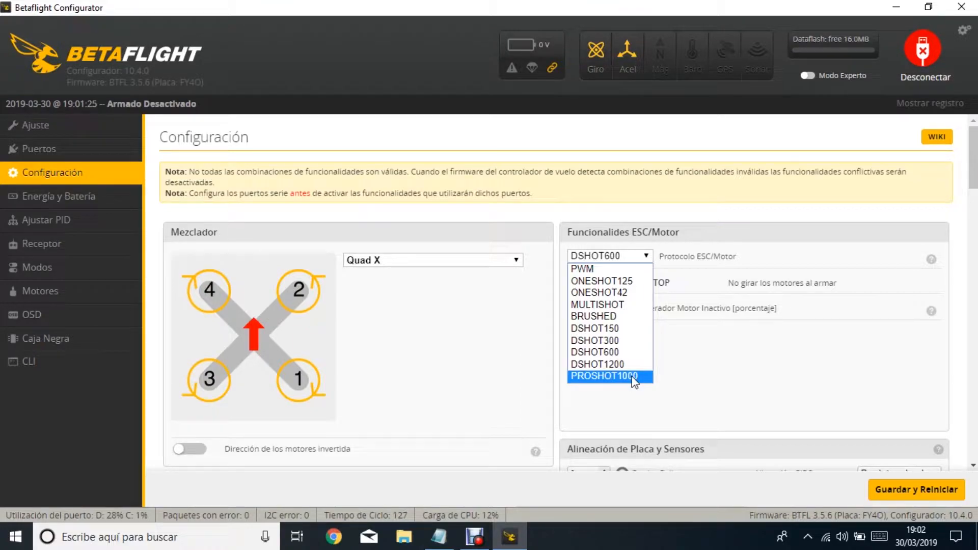
{"action": "left_click", "coordinate": [630, 352]}
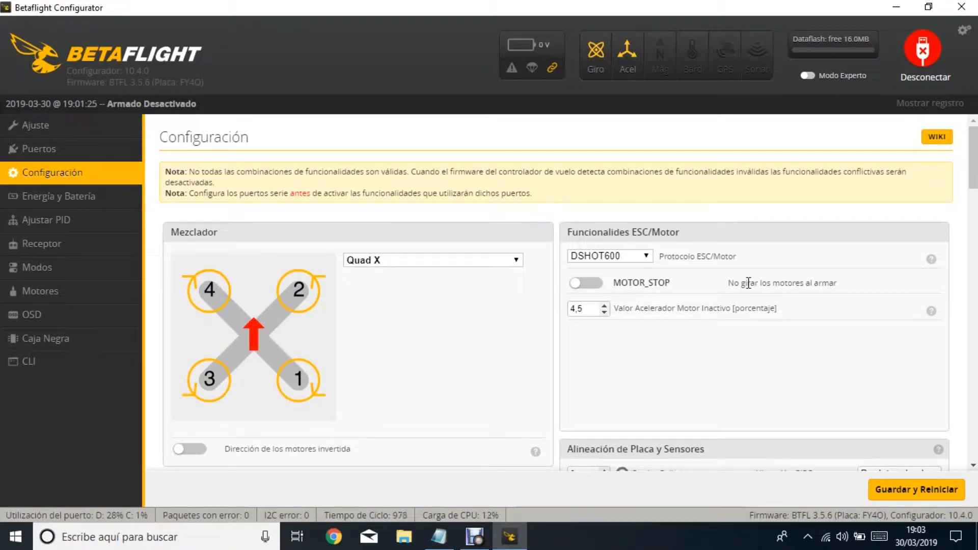
Examine the board alignment, gyro and PID loop frequencies, sensor switches and aircraft name in the configuration.
{"action": "scroll", "coordinate": [605, 341], "scroll_direction": "down", "scroll_amount": 3}
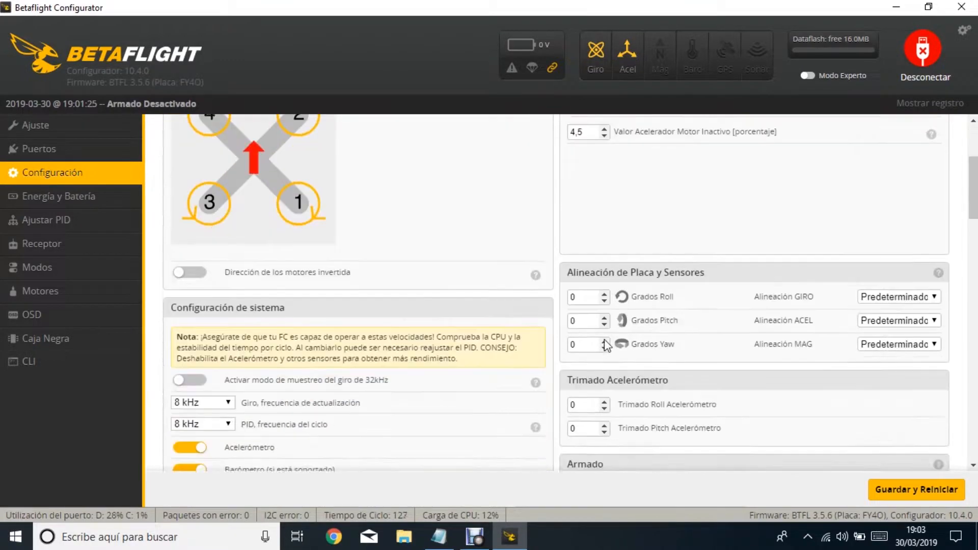
{"action": "scroll", "coordinate": [605, 341], "scroll_direction": "down", "scroll_amount": 2}
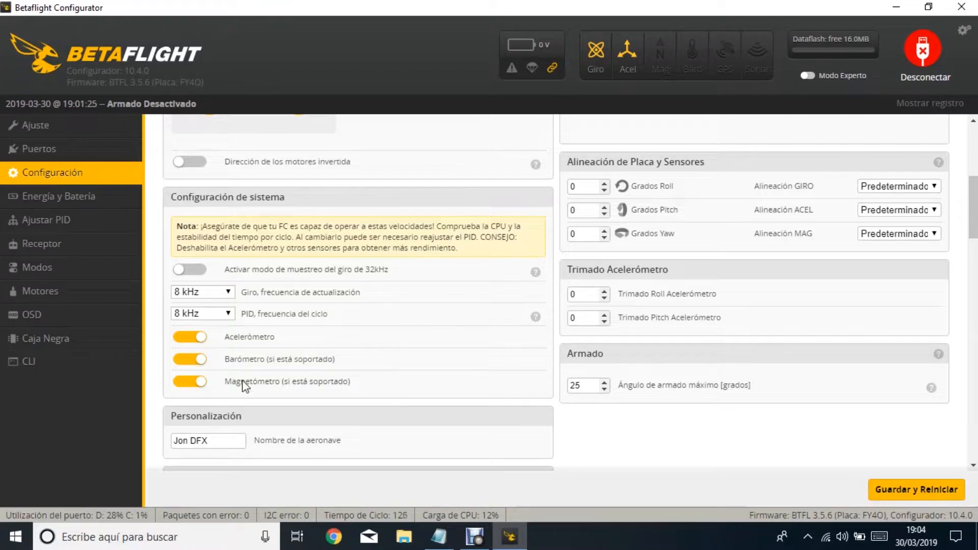
{"action": "scroll", "coordinate": [436, 308], "scroll_direction": "down", "scroll_amount": 4}
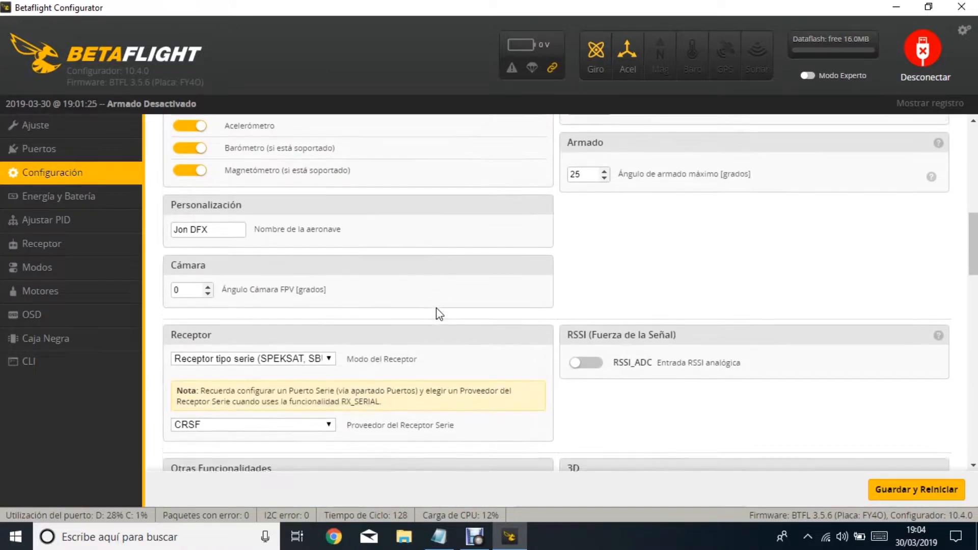
{"action": "left_click_drag", "start_coordinate": [172, 226], "coordinate": [214, 226]}
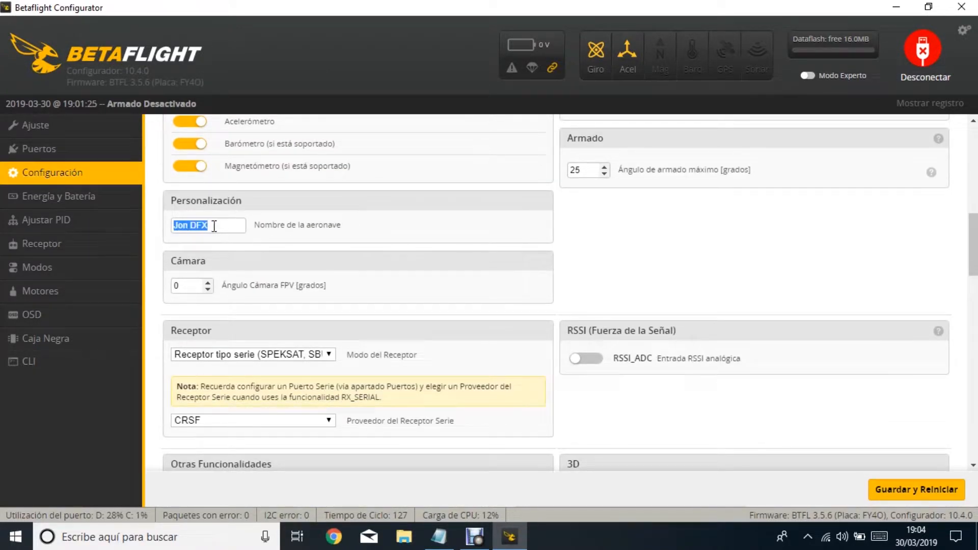
{"action": "left_click", "coordinate": [382, 227]}
Set the receiver mode to the serial type (SPEKSAT, SBUS, SUMD) and its serial provider to CRSF.
{"action": "scroll", "coordinate": [356, 310], "scroll_direction": "down", "scroll_amount": 4}
{"action": "scroll", "coordinate": [343, 315], "scroll_direction": "up", "scroll_amount": 1}
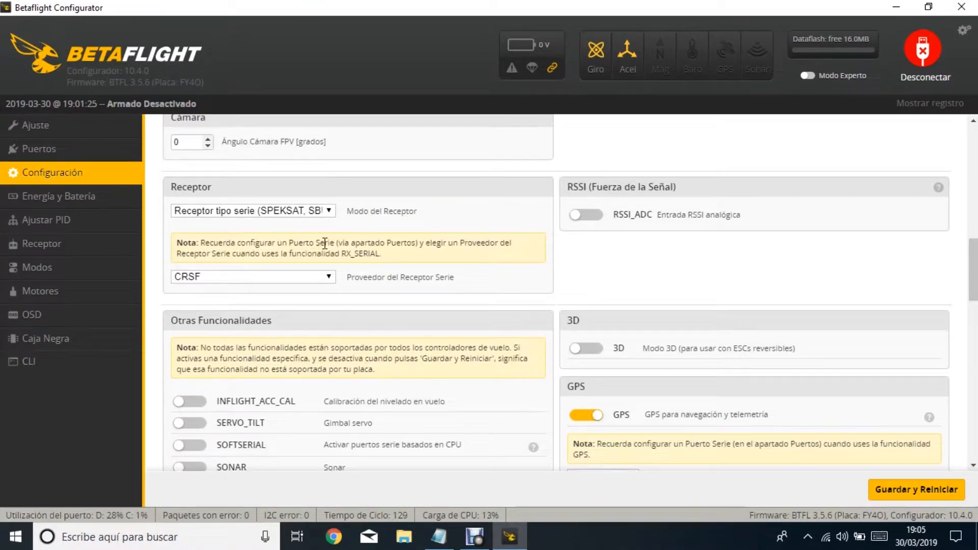
{"action": "left_click", "coordinate": [334, 211]}
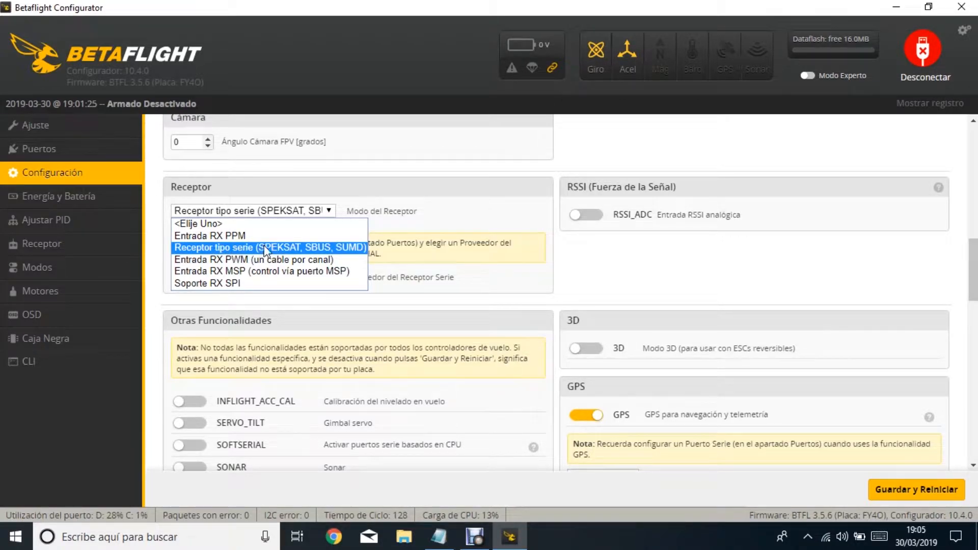
{"action": "left_click", "coordinate": [326, 248]}
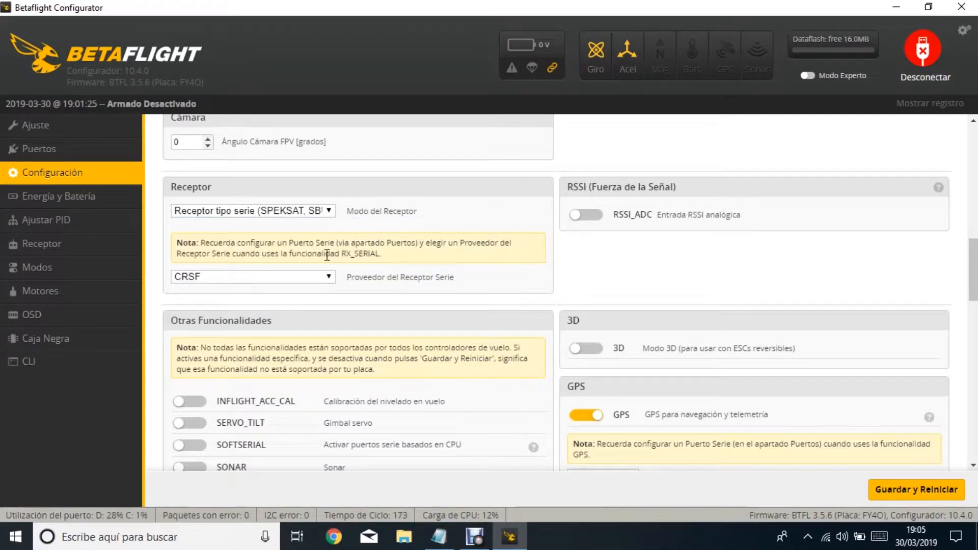
{"action": "left_click", "coordinate": [332, 278]}
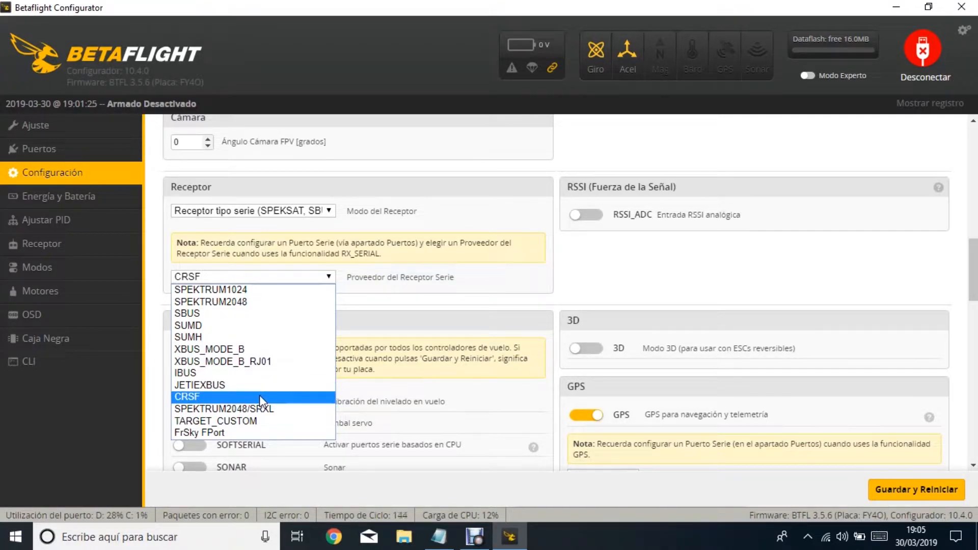
{"action": "left_click", "coordinate": [198, 397]}
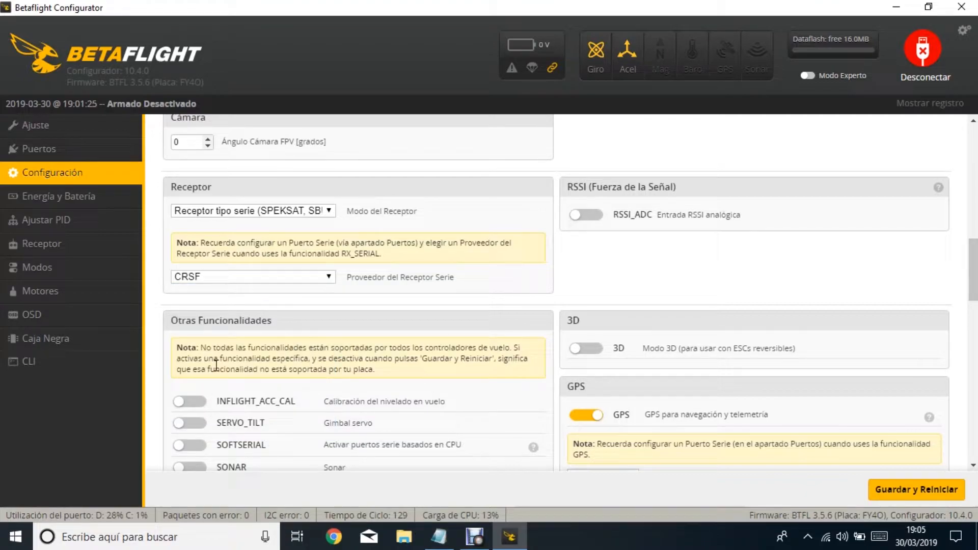
Select UBLOX as the GPS protocol and keep the ground assistance type on Auto-detect.
{"action": "scroll", "coordinate": [438, 313], "scroll_direction": "down", "scroll_amount": 3}
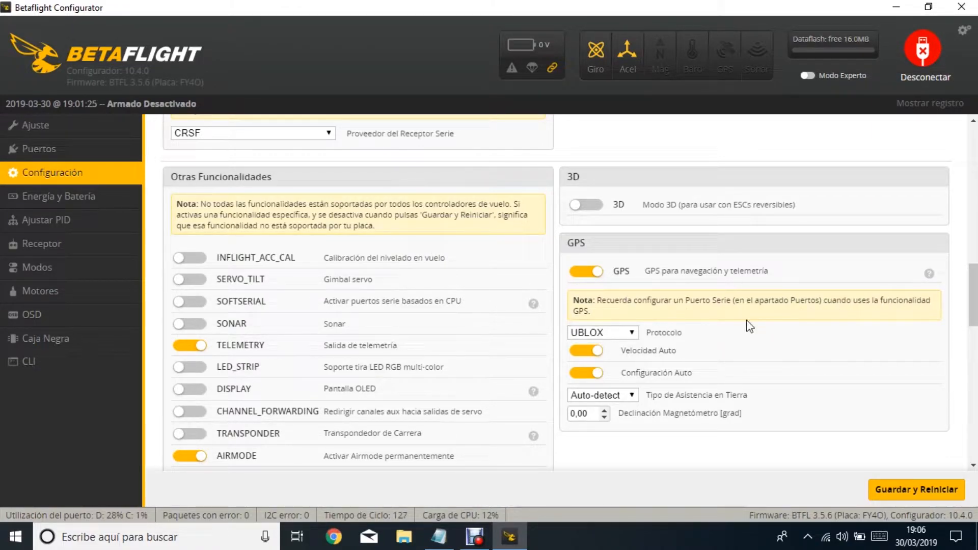
{"action": "scroll", "coordinate": [723, 316], "scroll_direction": "down", "scroll_amount": 1}
{"action": "left_click", "coordinate": [632, 261]}
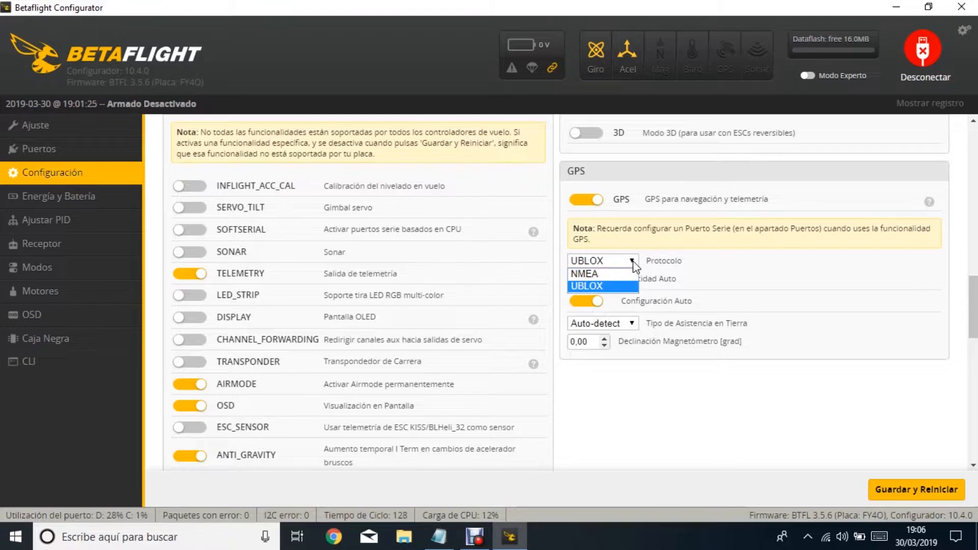
{"action": "left_click", "coordinate": [612, 287]}
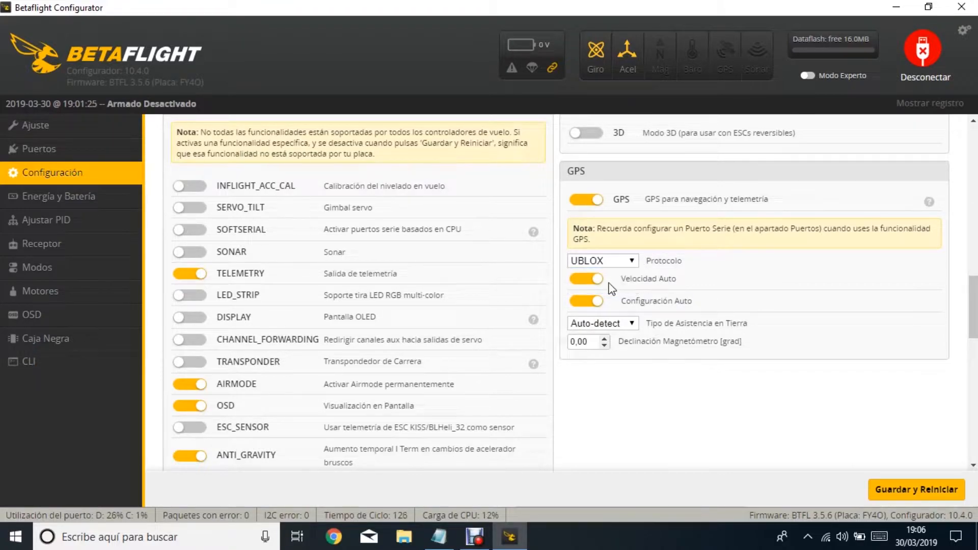
{"action": "left_click", "coordinate": [631, 324]}
{"action": "left_click", "coordinate": [630, 322]}
Check the enabled other features and set the Dshot beacon tone to 3.
{"action": "scroll", "coordinate": [308, 232], "scroll_direction": "up", "scroll_amount": 2}
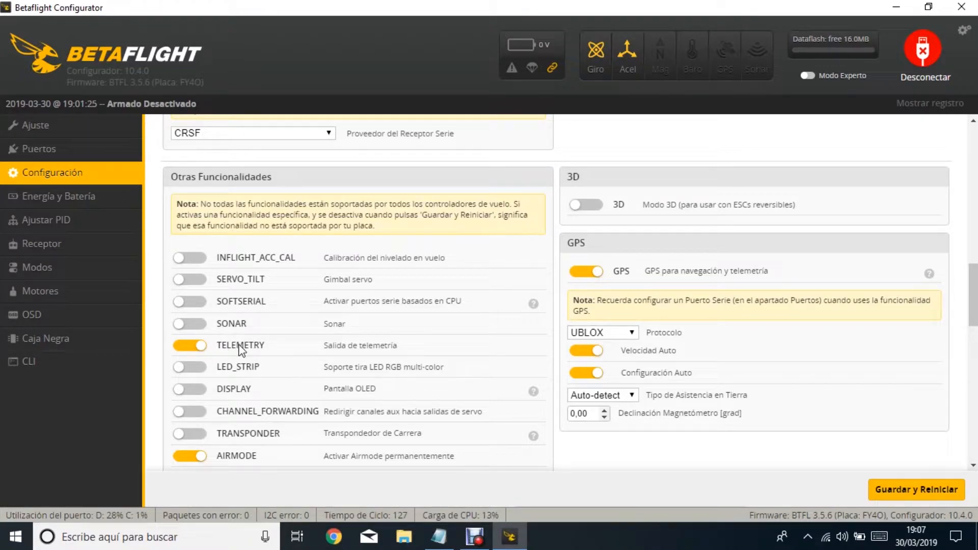
{"action": "scroll", "coordinate": [263, 339], "scroll_direction": "down", "scroll_amount": 3}
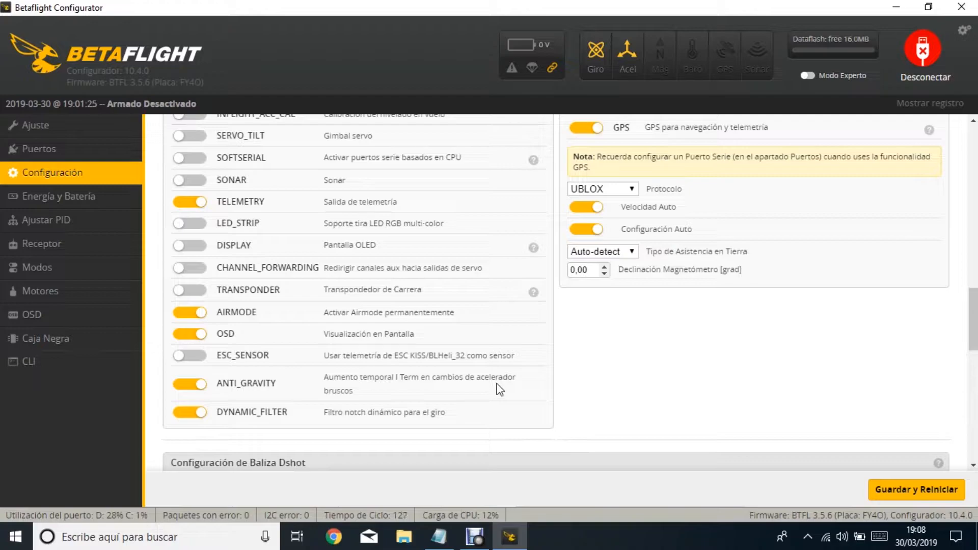
{"action": "scroll", "coordinate": [498, 389], "scroll_direction": "down", "scroll_amount": 3}
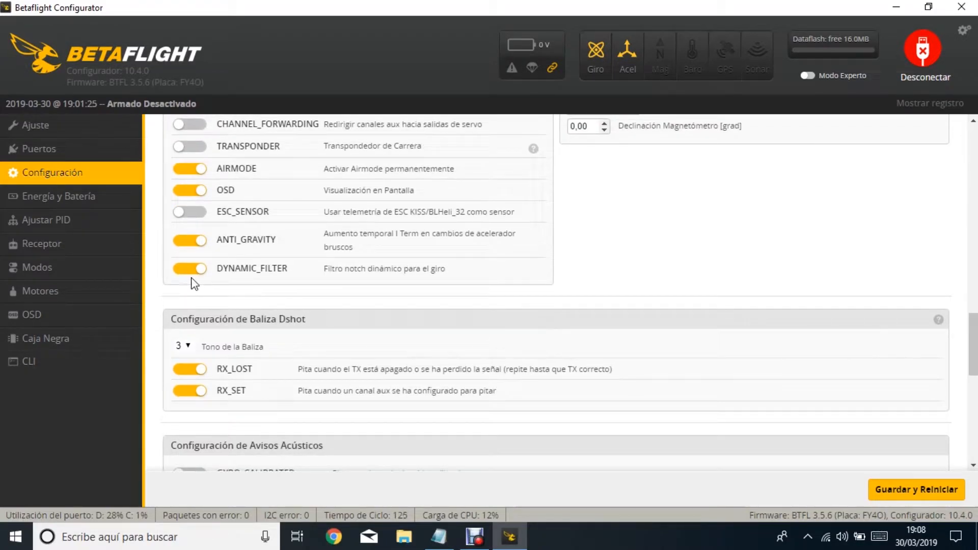
{"action": "scroll", "coordinate": [298, 284], "scroll_direction": "down", "scroll_amount": 3}
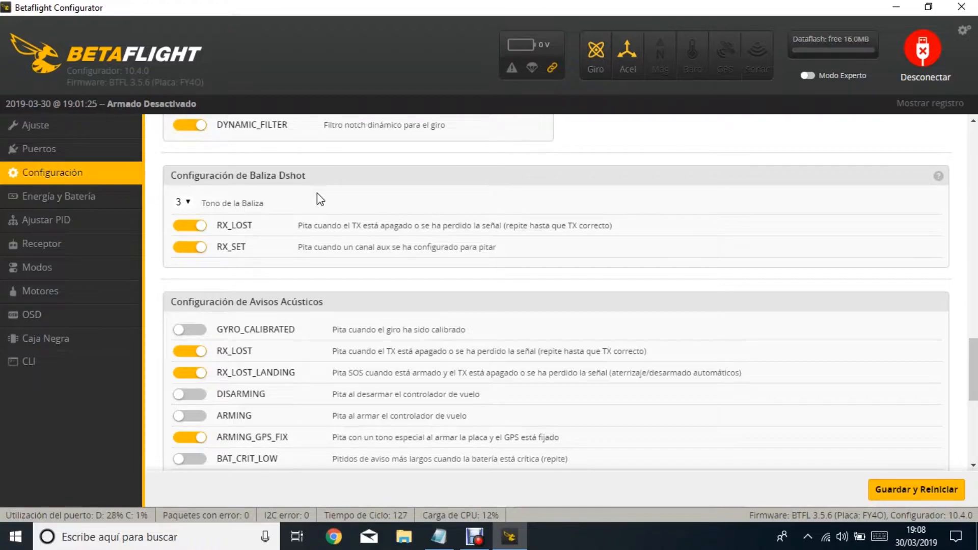
{"action": "left_click", "coordinate": [187, 203]}
{"action": "left_click", "coordinate": [179, 239]}
Examine the acoustic warning settings, comparing them with the Dshot beacon options and checking through to the camera connection entries.
{"action": "scroll", "coordinate": [239, 253], "scroll_direction": "down", "scroll_amount": 1}
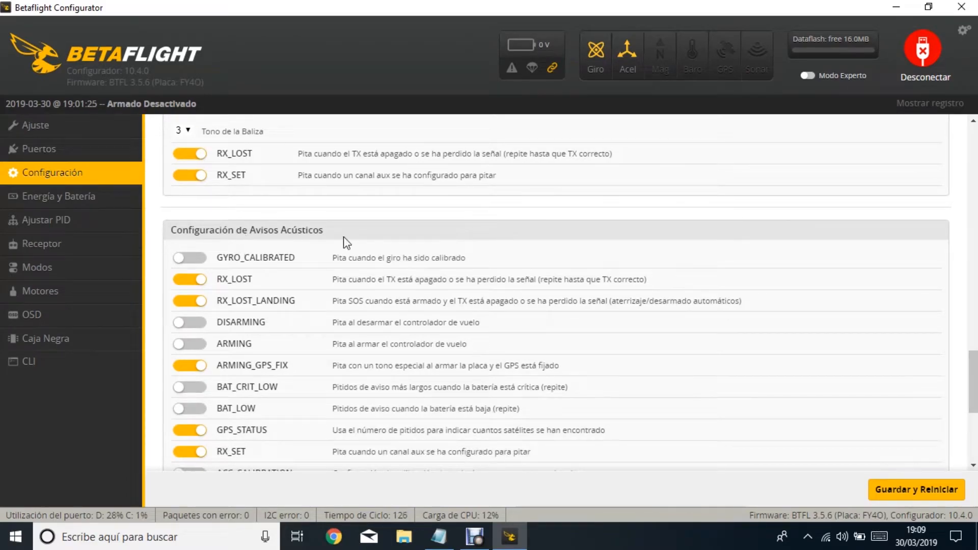
{"action": "scroll", "coordinate": [347, 225], "scroll_direction": "down", "scroll_amount": 1}
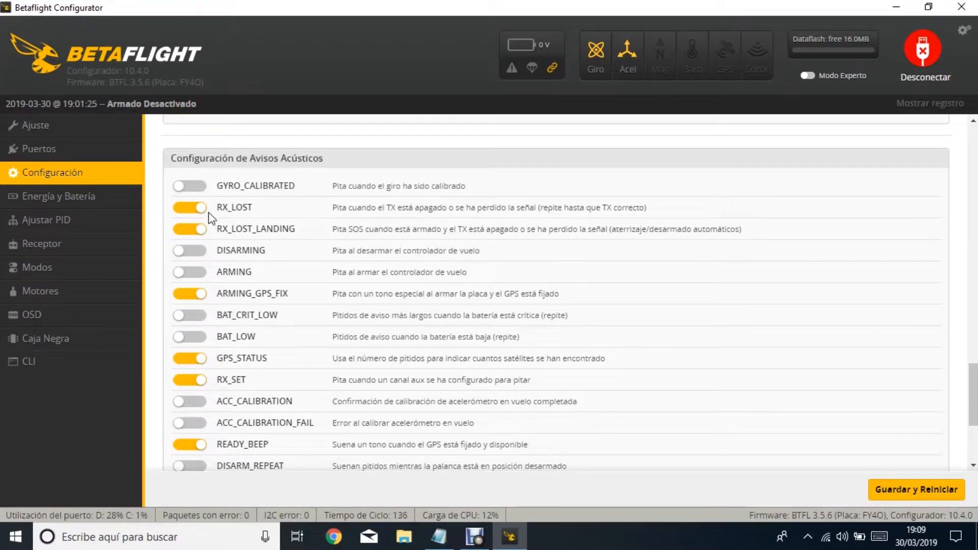
{"action": "scroll", "coordinate": [211, 218], "scroll_direction": "up", "scroll_amount": 2}
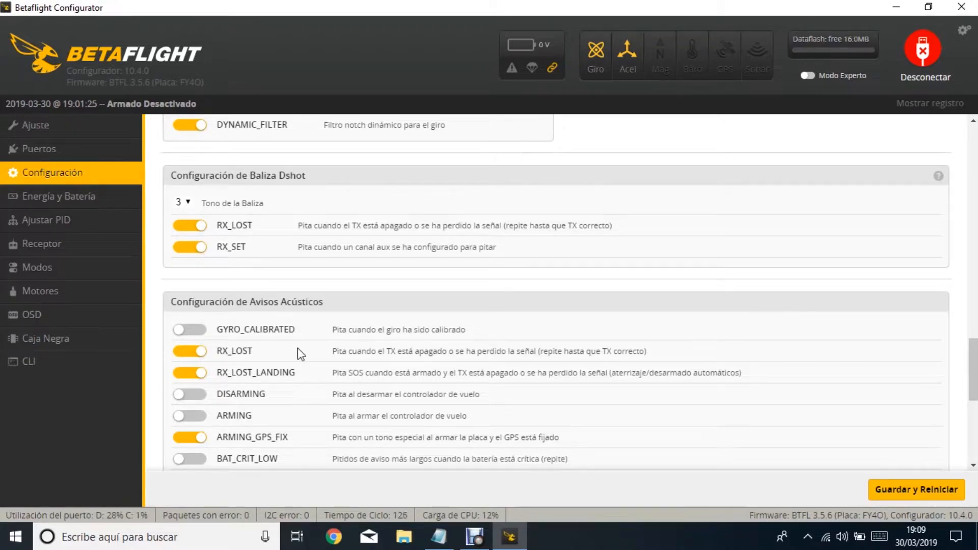
{"action": "scroll", "coordinate": [306, 353], "scroll_direction": "down", "scroll_amount": 1}
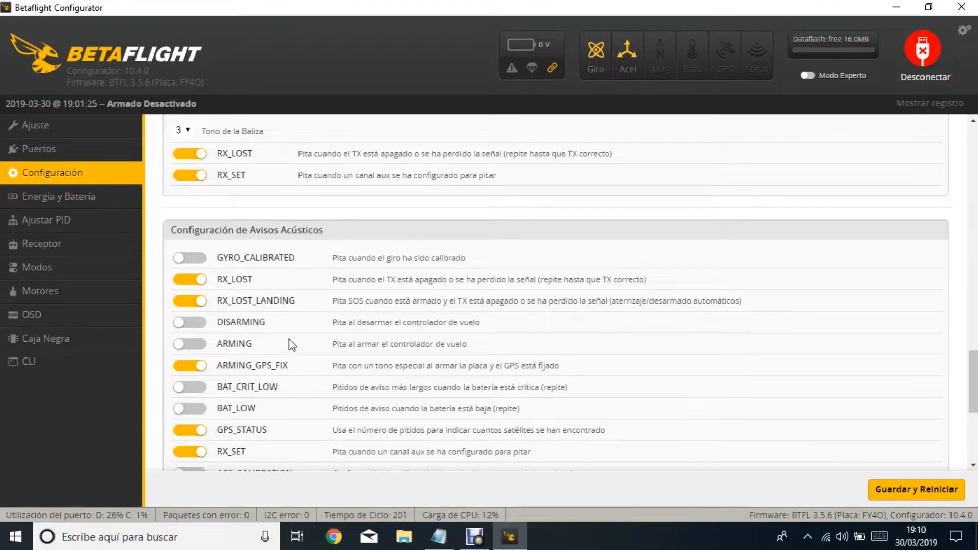
{"action": "scroll", "coordinate": [278, 344], "scroll_direction": "down", "scroll_amount": 2}
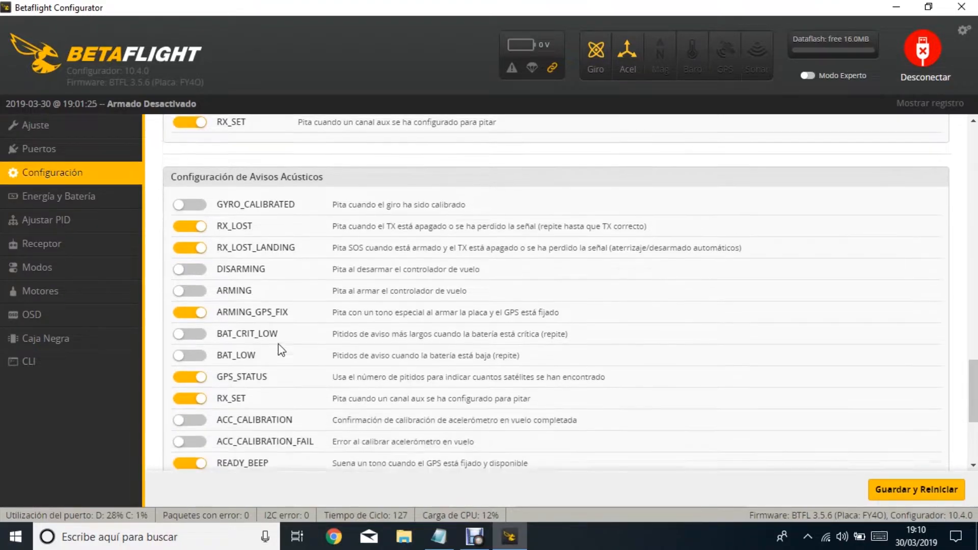
{"action": "scroll", "coordinate": [278, 342], "scroll_direction": "down", "scroll_amount": 2}
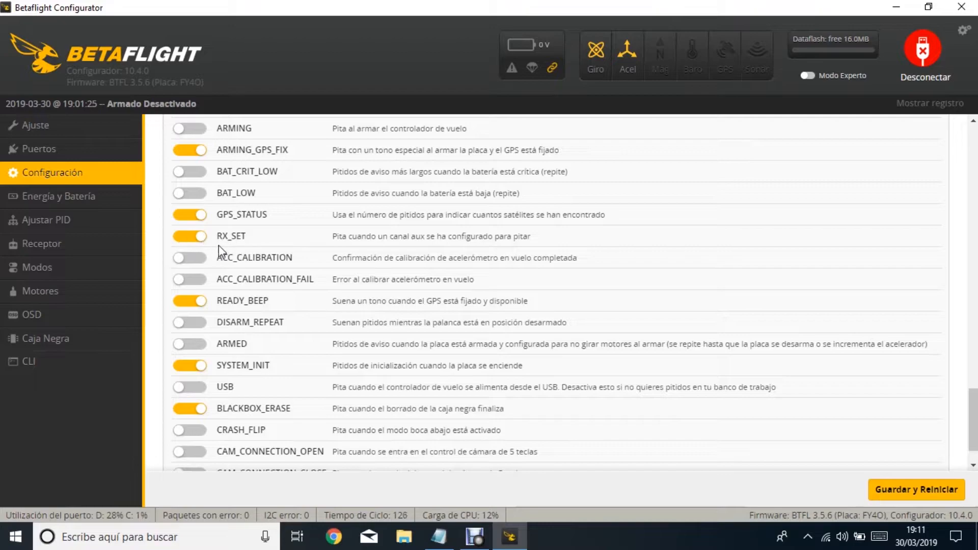
{"action": "scroll", "coordinate": [288, 279], "scroll_direction": "down", "scroll_amount": 2}
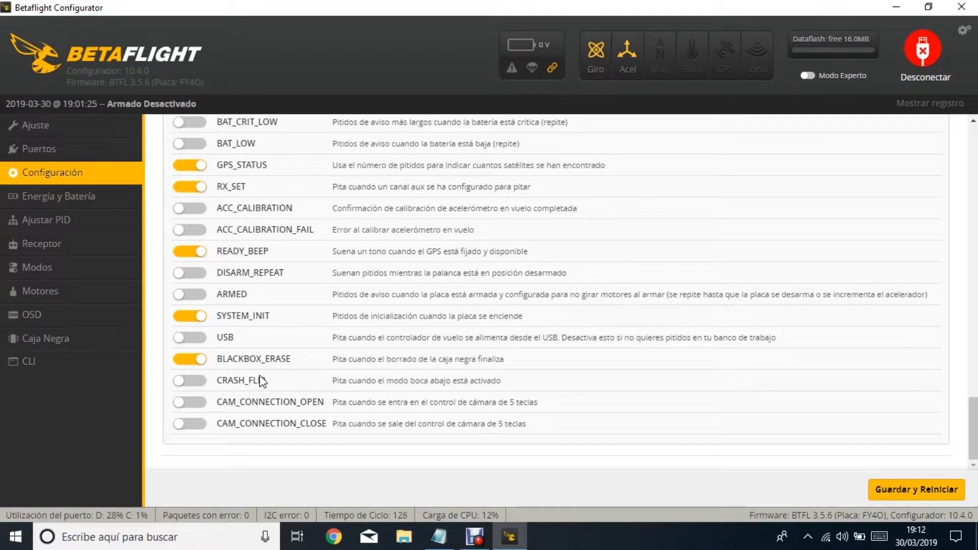
{"action": "scroll", "coordinate": [295, 414], "scroll_direction": "up", "scroll_amount": 5}
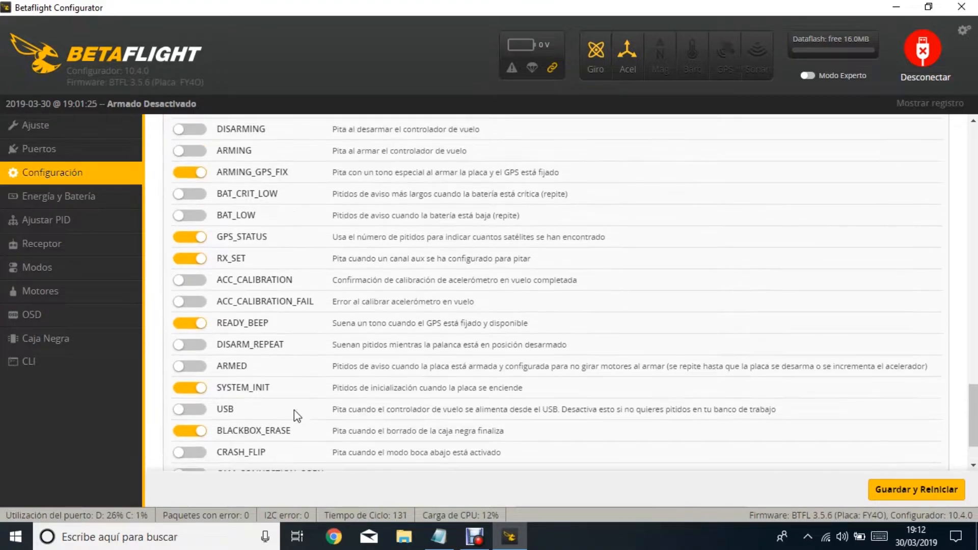
{"action": "scroll", "coordinate": [298, 328], "scroll_direction": "down", "scroll_amount": 5}
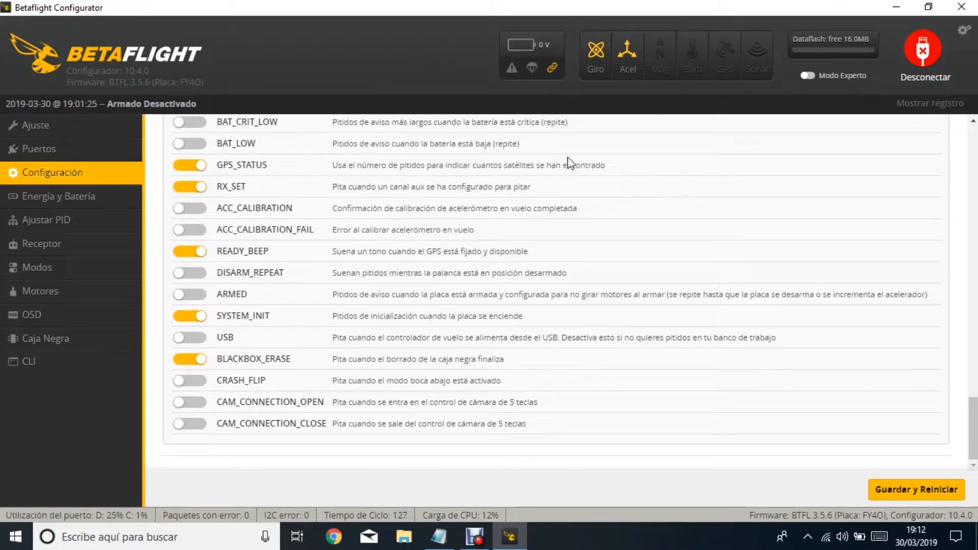
Save the configuration with a reboot and reconnect to the flight controller.
{"action": "scroll", "coordinate": [878, 448], "scroll_direction": "up", "scroll_amount": 7}
{"action": "scroll", "coordinate": [856, 400], "scroll_direction": "up", "scroll_amount": 9}
{"action": "scroll", "coordinate": [856, 400], "scroll_direction": "down", "scroll_amount": 15}
{"action": "left_click", "coordinate": [917, 490]}
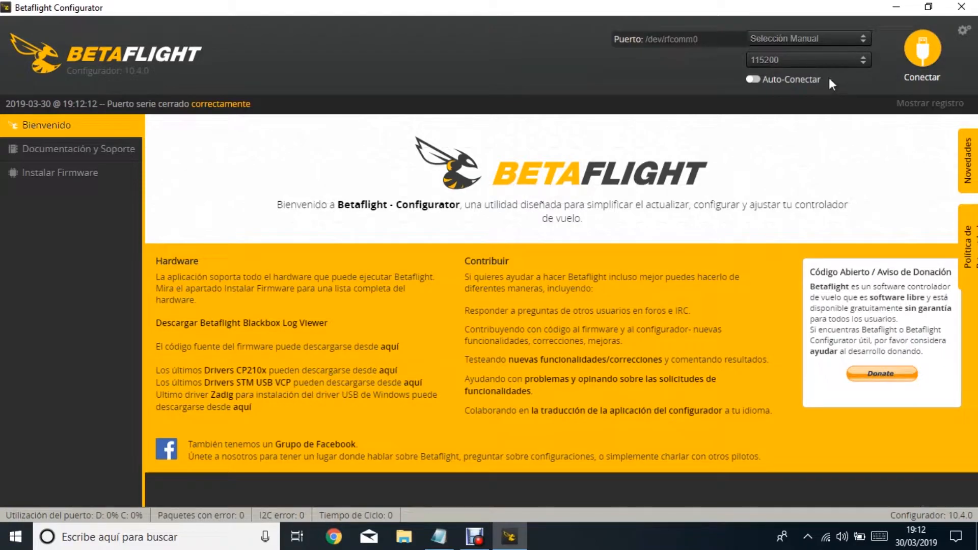
{"action": "left_click", "coordinate": [930, 50]}
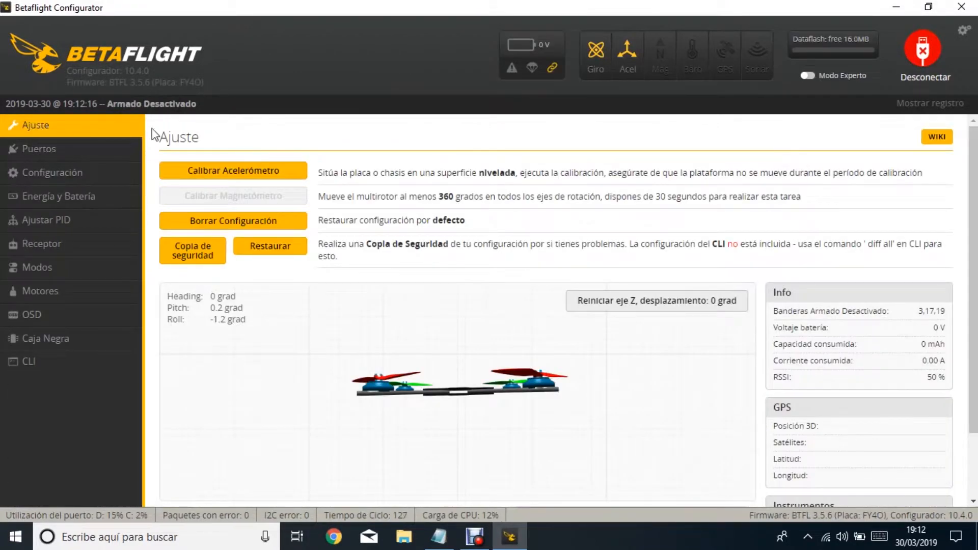
Set the battery voltage meter's scale to 104 in the power settings and save.
{"action": "left_click", "coordinate": [62, 201]}
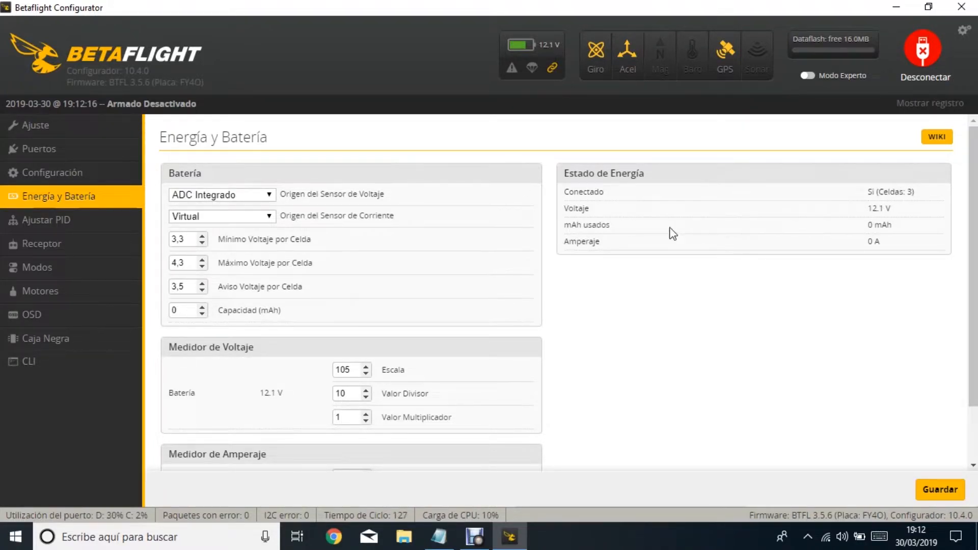
{"action": "scroll", "coordinate": [665, 340], "scroll_direction": "down", "scroll_amount": 3}
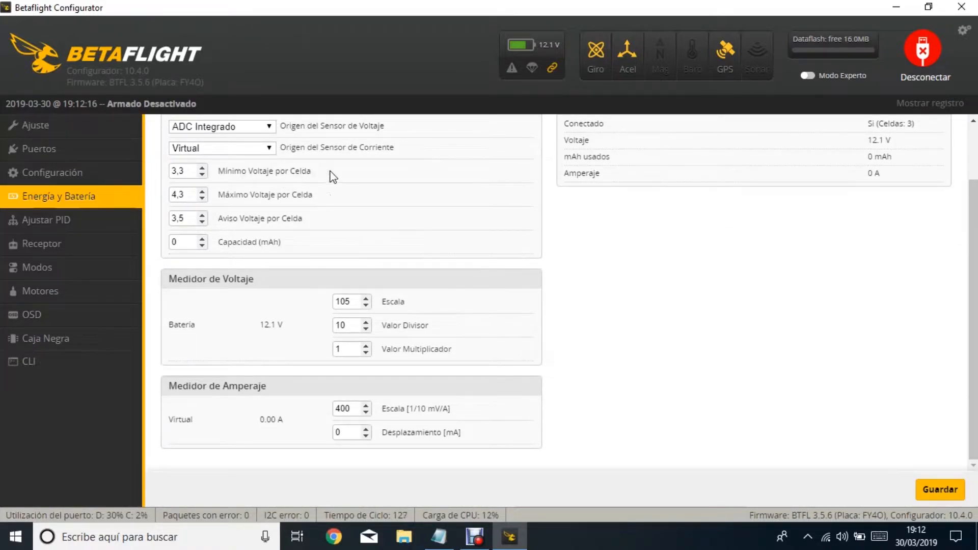
{"action": "left_click", "coordinate": [365, 306]}
{"action": "left_click", "coordinate": [365, 306]}
{"action": "left_click", "coordinate": [365, 305]}
{"action": "left_click", "coordinate": [369, 299]}
{"action": "left_click", "coordinate": [369, 299]}
{"action": "left_click", "coordinate": [366, 298]}
{"action": "left_click", "coordinate": [366, 299]}
{"action": "left_click", "coordinate": [940, 489]}
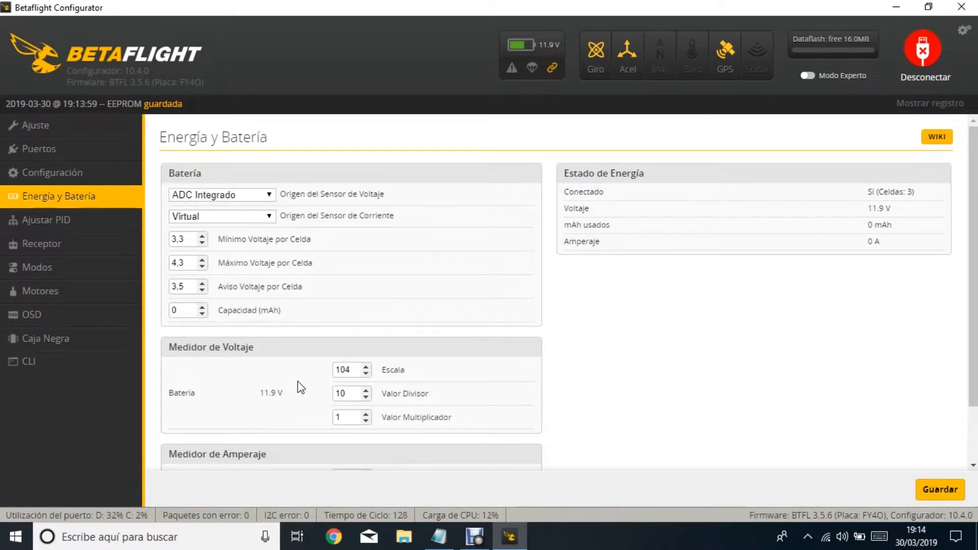
Raise the voltage meter's scale by one increment, save it, and open the PID tuning settings.
{"action": "left_click", "coordinate": [365, 367]}
{"action": "left_click", "coordinate": [939, 490]}
{"action": "left_click", "coordinate": [98, 232]}
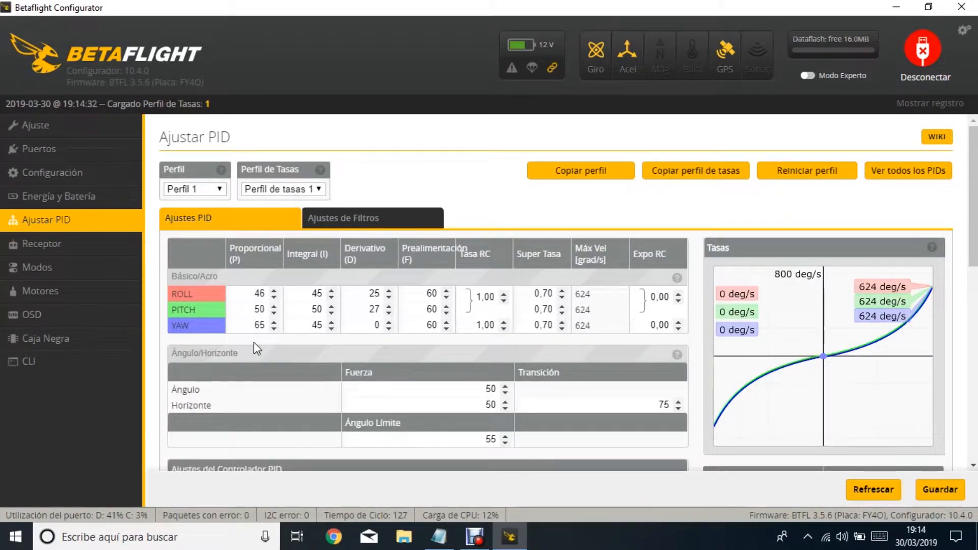
Set the yaw proportional gain to 35, restore it to 65, and save the PID settings.
{"action": "double_click", "coordinate": [252, 326]}
{"action": "type", "text": "35"}
{"action": "double_click", "coordinate": [246, 324]}
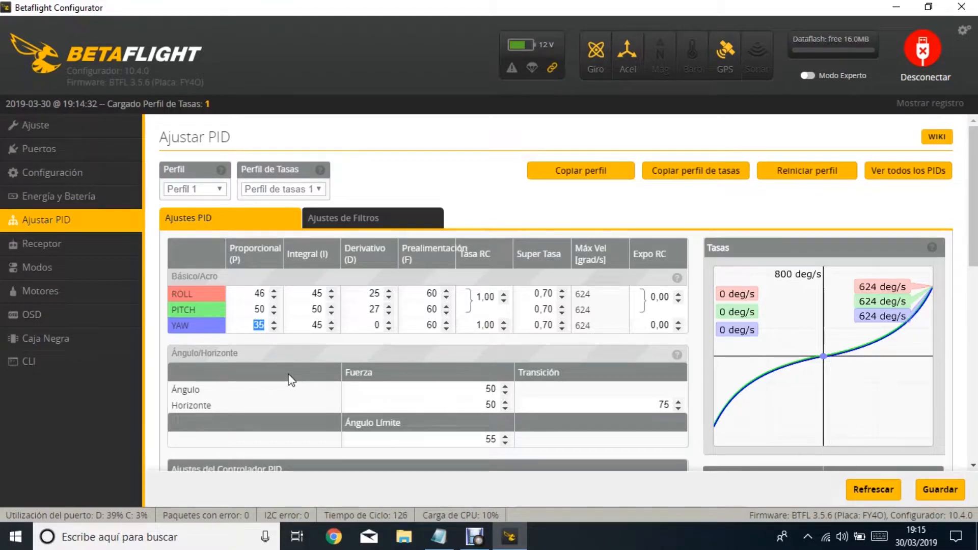
{"action": "type", "text": "65"}
{"action": "left_click", "coordinate": [937, 491]}
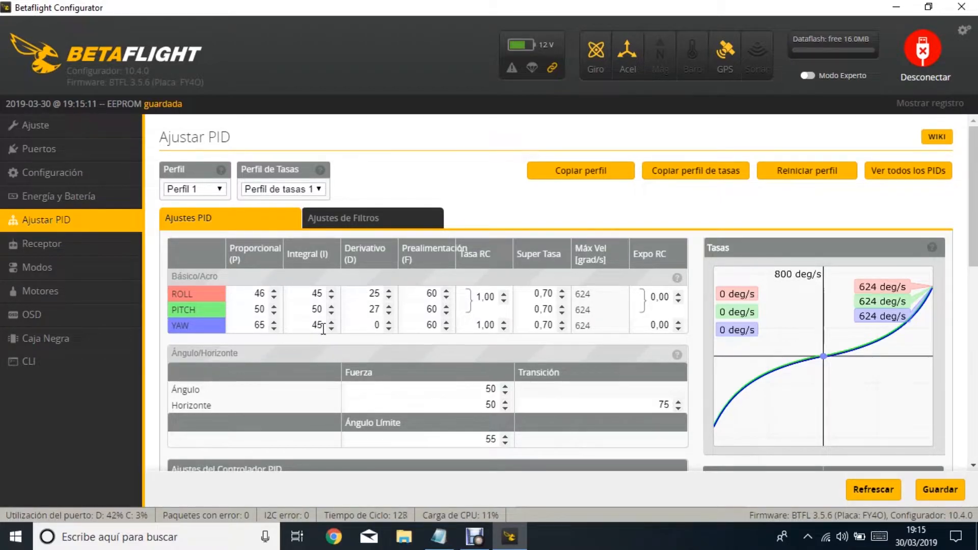
Examine the available rate profiles and review the angle, PID controller, anti-gravity and throttle settings.
{"action": "left_click", "coordinate": [306, 192]}
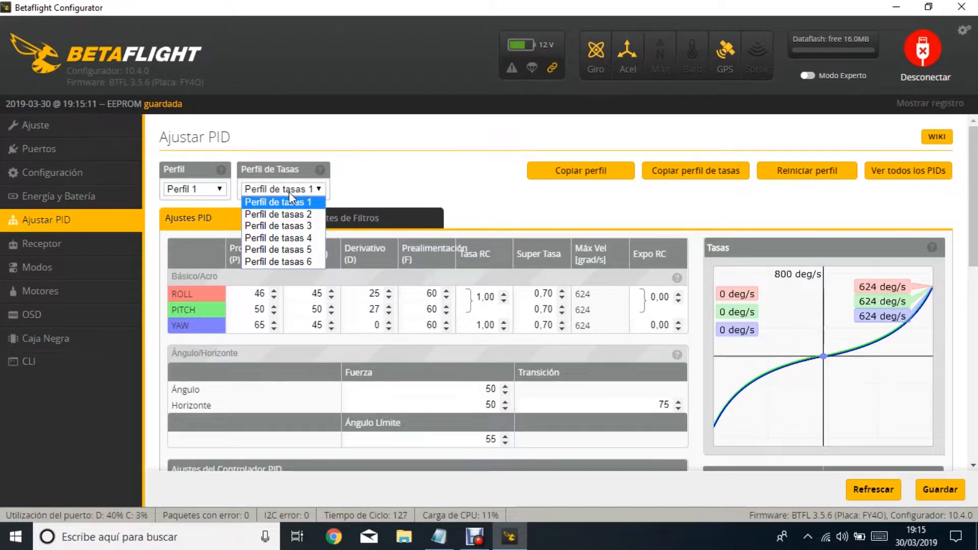
{"action": "left_click", "coordinate": [382, 191]}
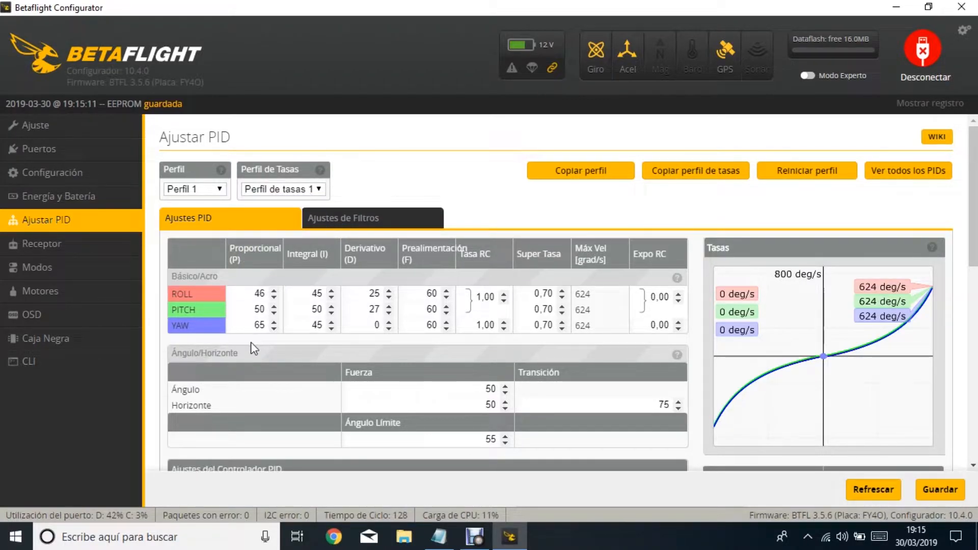
{"action": "scroll", "coordinate": [832, 346], "scroll_direction": "down", "scroll_amount": 3}
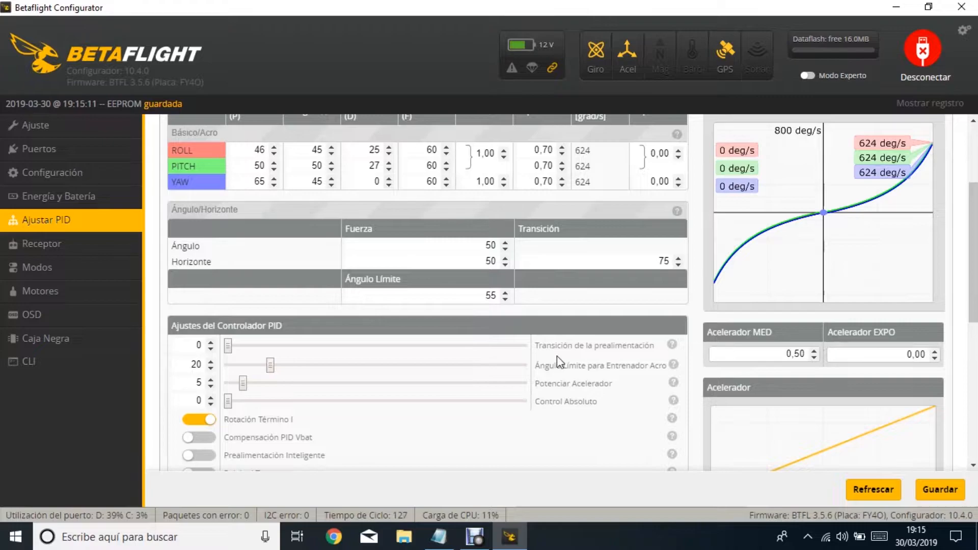
{"action": "scroll", "coordinate": [333, 309], "scroll_direction": "down", "scroll_amount": 4}
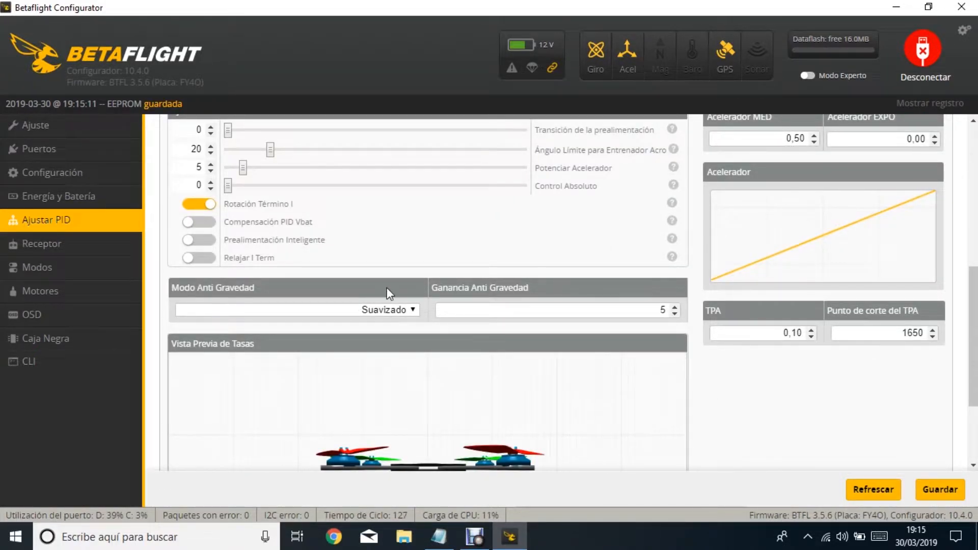
{"action": "scroll", "coordinate": [386, 288], "scroll_direction": "up", "scroll_amount": 4}
{"action": "scroll", "coordinate": [390, 327], "scroll_direction": "up", "scroll_amount": 3}
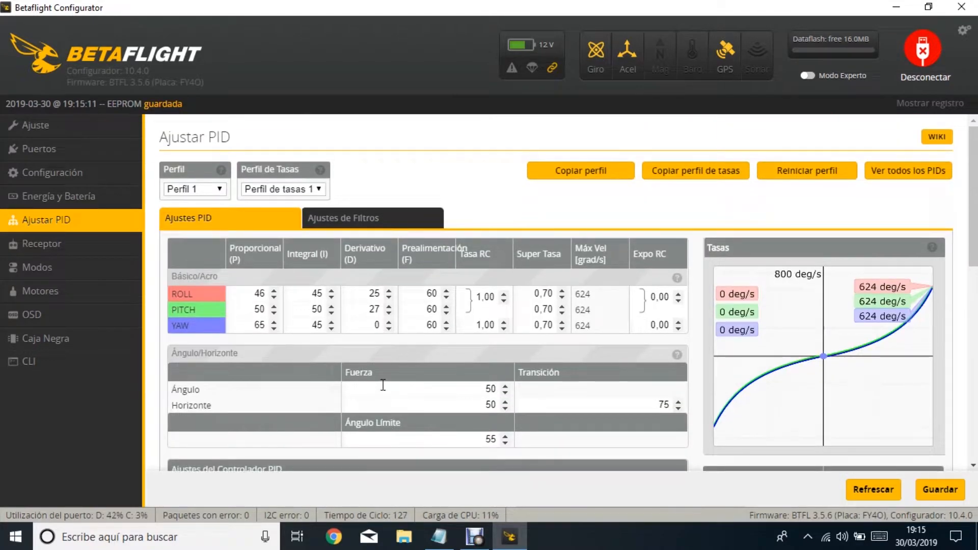
Compare the rates of rate profile 2 with those of rate profile 1, and review the filter settings.
{"action": "left_click", "coordinate": [303, 191]}
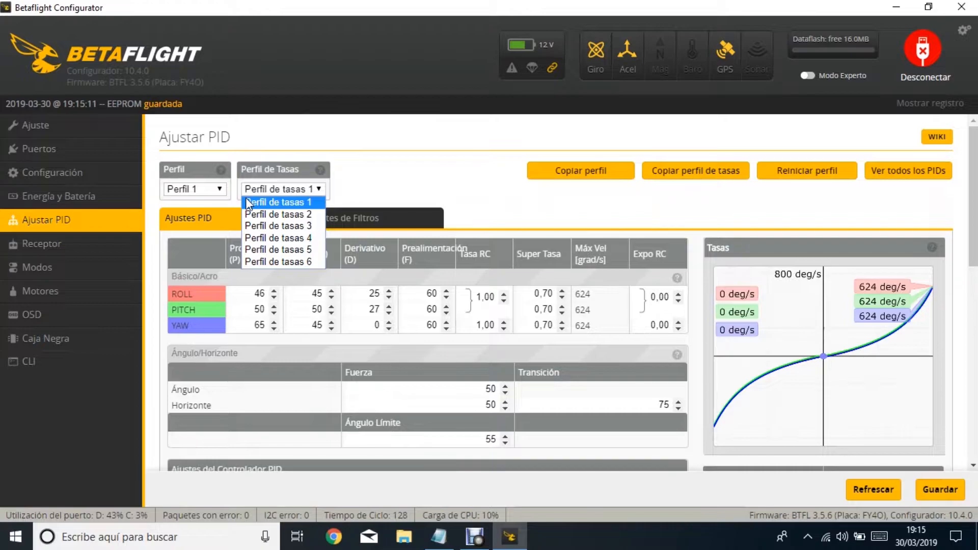
{"action": "left_click", "coordinate": [304, 214]}
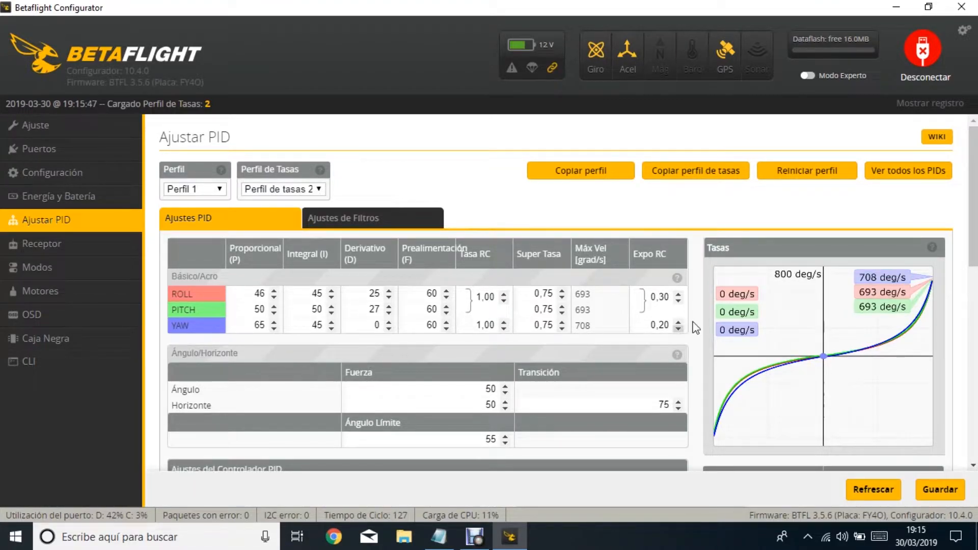
{"action": "left_click", "coordinate": [316, 189]}
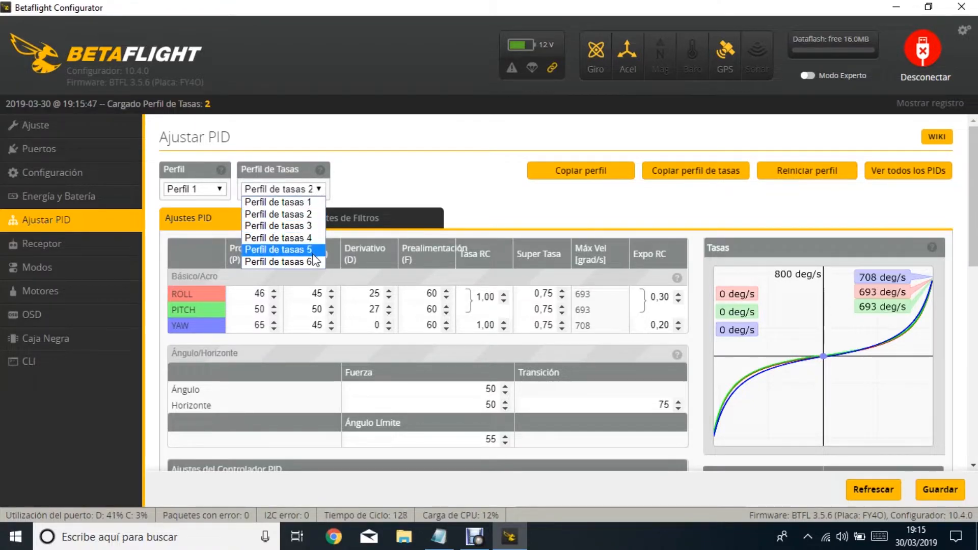
{"action": "left_click", "coordinate": [316, 216]}
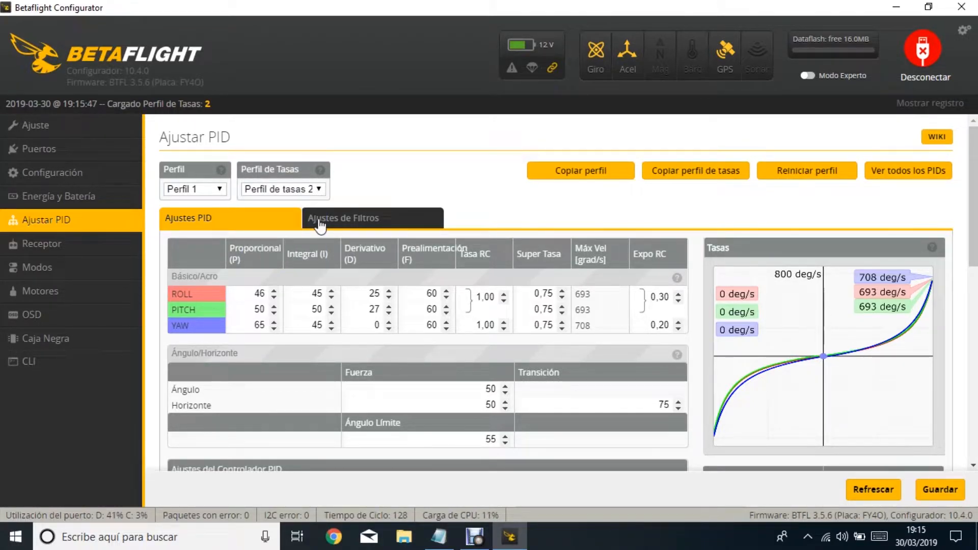
{"action": "left_click", "coordinate": [213, 190]}
{"action": "left_click", "coordinate": [216, 194]}
{"action": "left_click", "coordinate": [311, 190]}
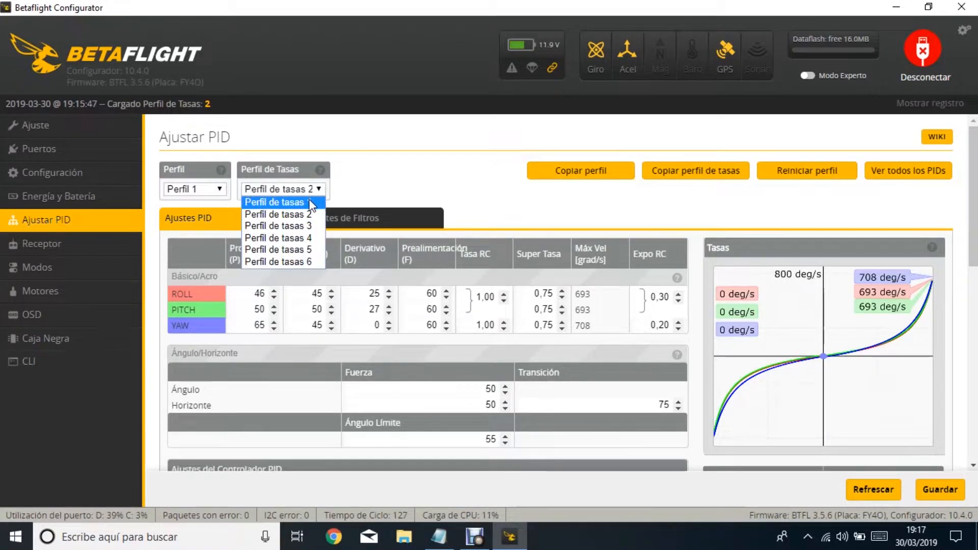
{"action": "left_click", "coordinate": [293, 202]}
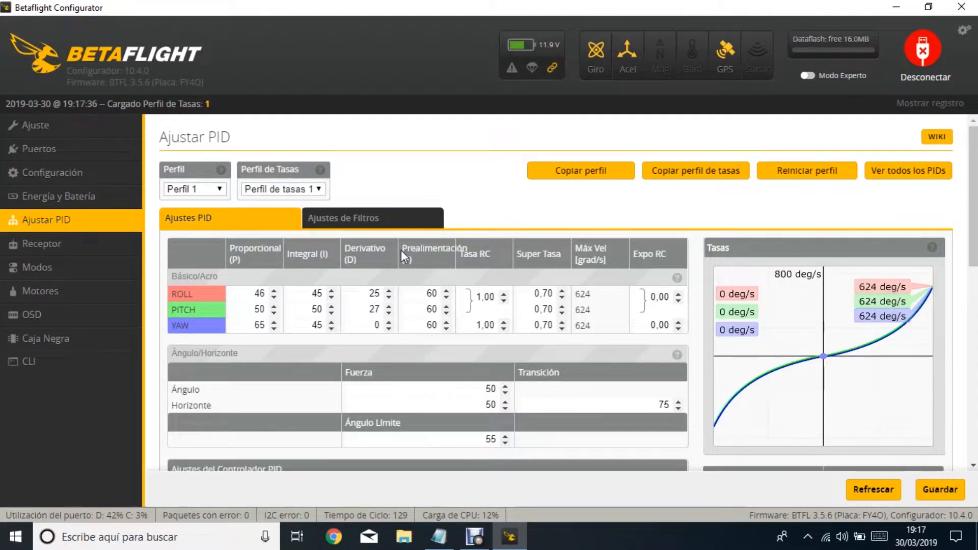
{"action": "left_click", "coordinate": [351, 224]}
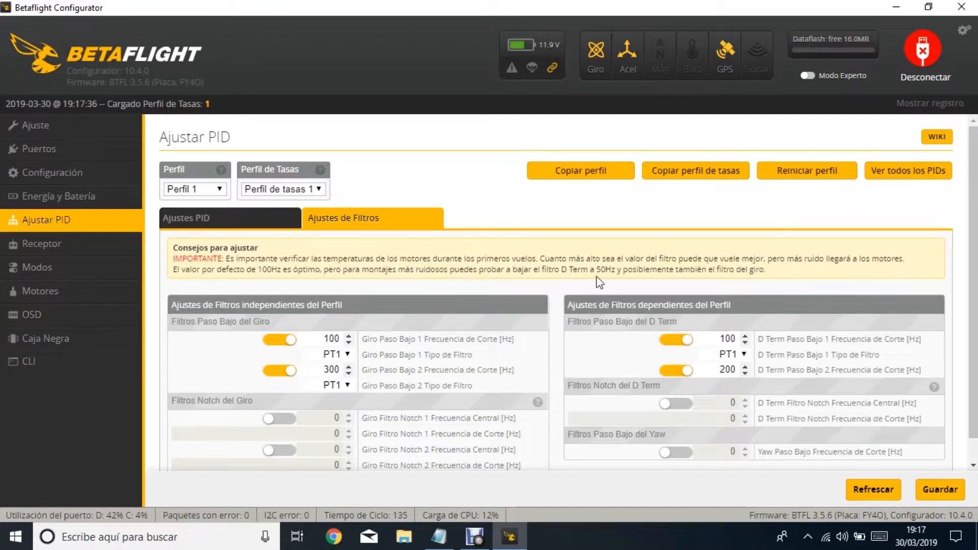
Return to the PID settings, select rate profile 2 and save.
{"action": "left_click", "coordinate": [228, 216]}
{"action": "left_click", "coordinate": [305, 193]}
{"action": "left_click", "coordinate": [304, 212]}
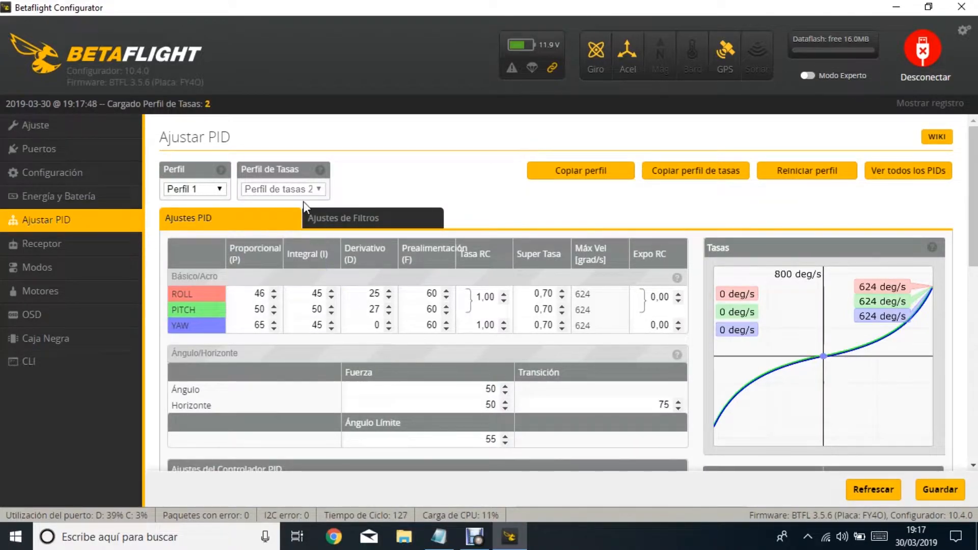
{"action": "left_click", "coordinate": [939, 488]}
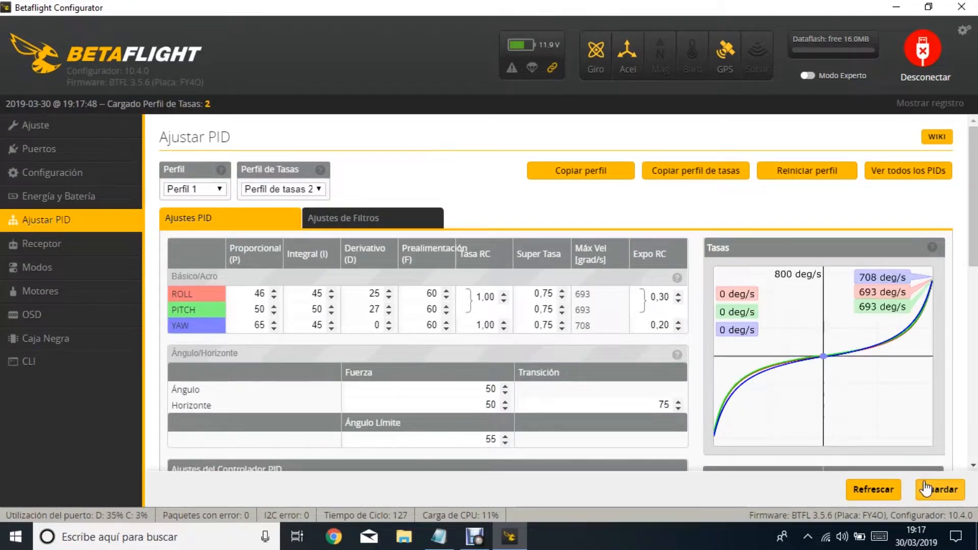
Open the receiver settings and examine the channel bars, model preview, signal graph and RSSI channel options.
{"action": "left_click", "coordinate": [90, 251]}
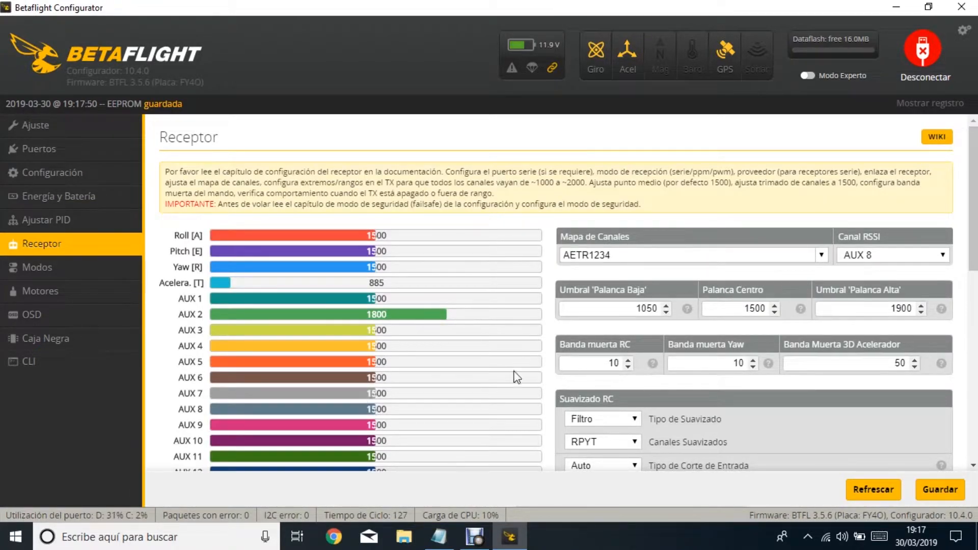
{"action": "scroll", "coordinate": [561, 312], "scroll_direction": "down", "scroll_amount": 2}
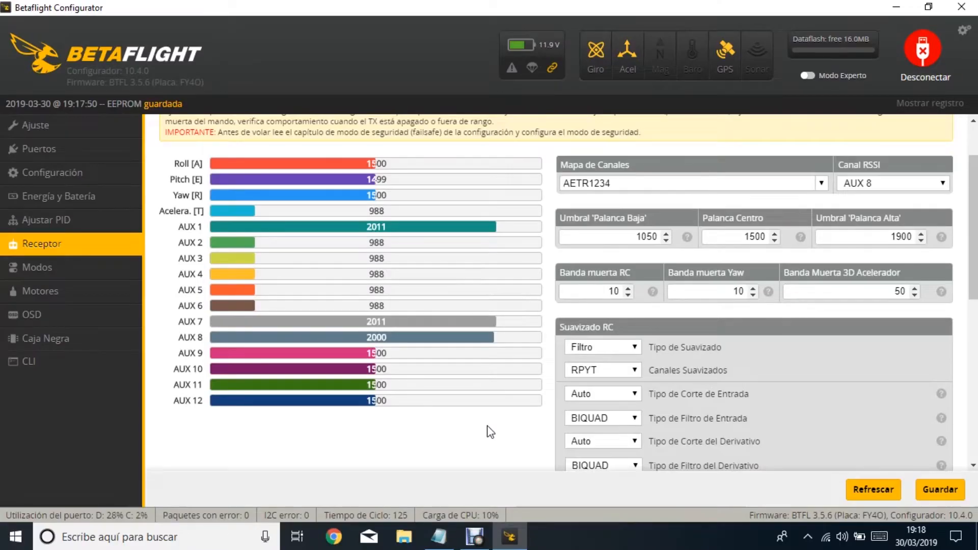
{"action": "scroll", "coordinate": [476, 348], "scroll_direction": "down", "scroll_amount": 5}
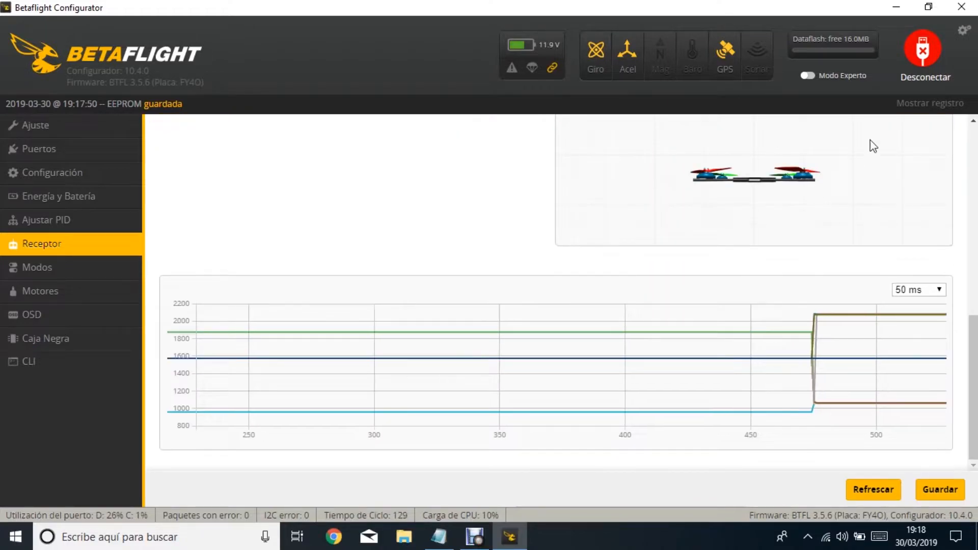
{"action": "scroll", "coordinate": [639, 261], "scroll_direction": "up", "scroll_amount": 3}
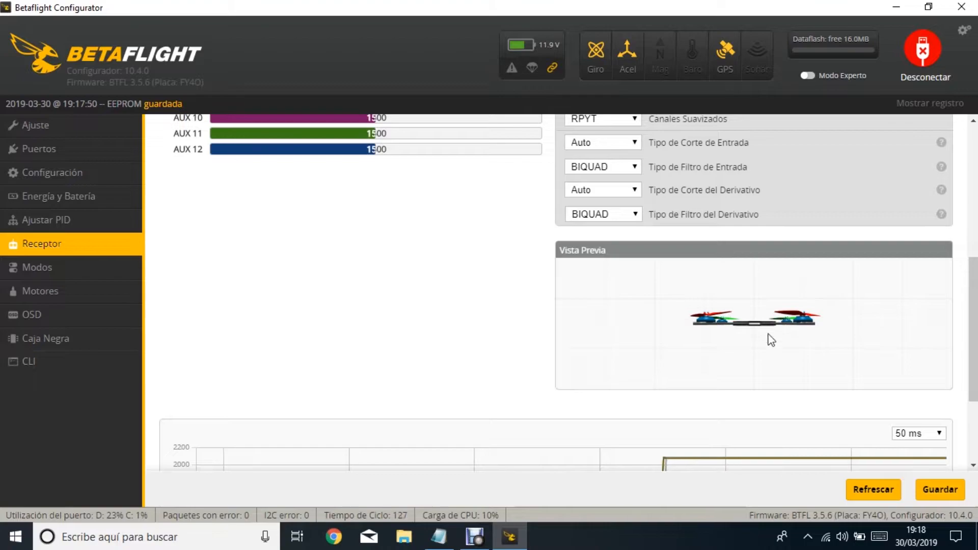
{"action": "scroll", "coordinate": [389, 358], "scroll_direction": "up", "scroll_amount": 6}
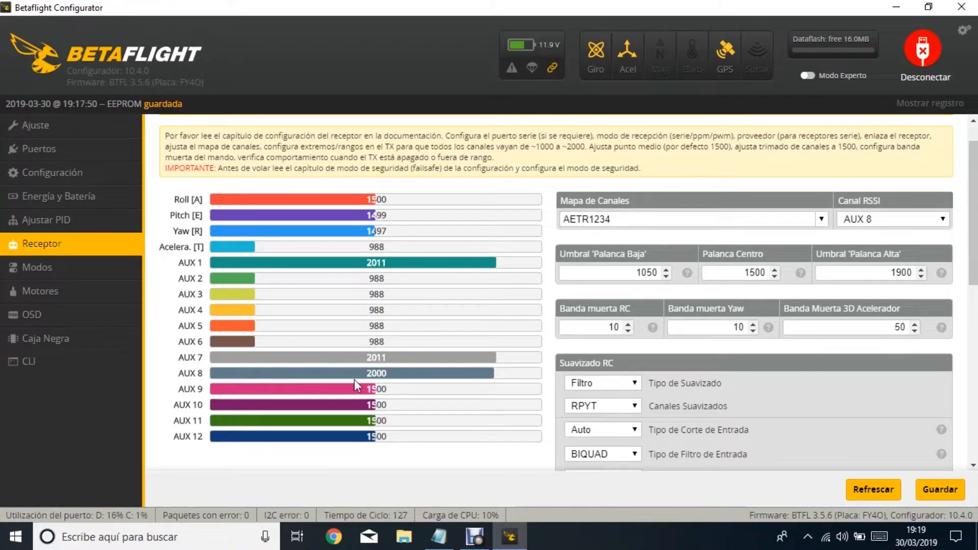
{"action": "left_click", "coordinate": [870, 222]}
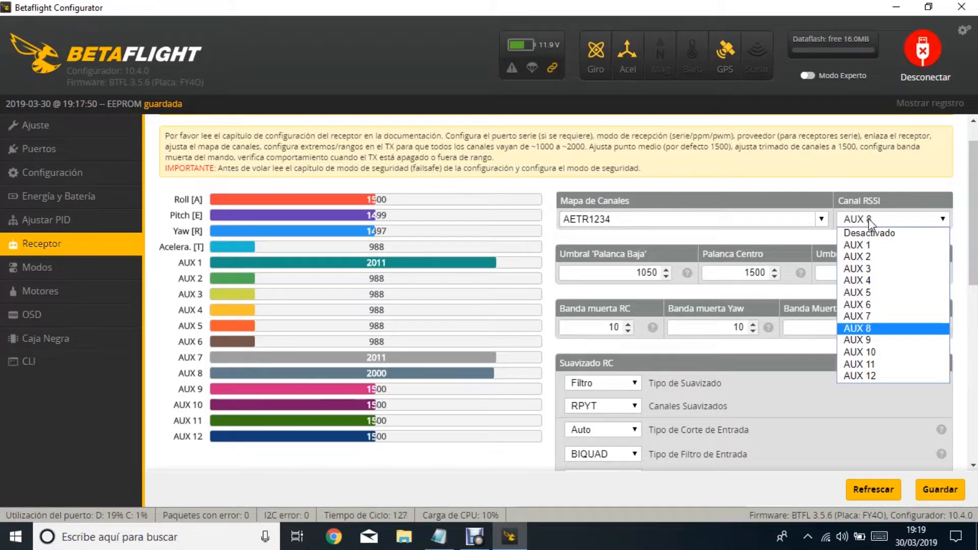
{"action": "left_click", "coordinate": [869, 219]}
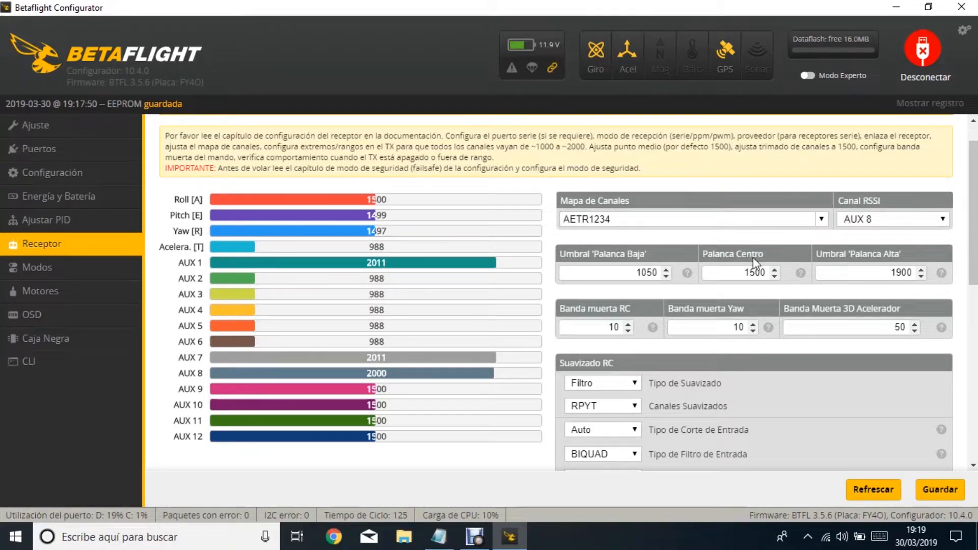
Set both the RC deadband and the yaw deadband to 0 and check the model preview for drift.
{"action": "double_click", "coordinate": [613, 327]}
{"action": "type", "text": "0"}
{"action": "double_click", "coordinate": [734, 327]}
{"action": "type", "text": "0"}
{"action": "scroll", "coordinate": [818, 340], "scroll_direction": "down", "scroll_amount": 5}
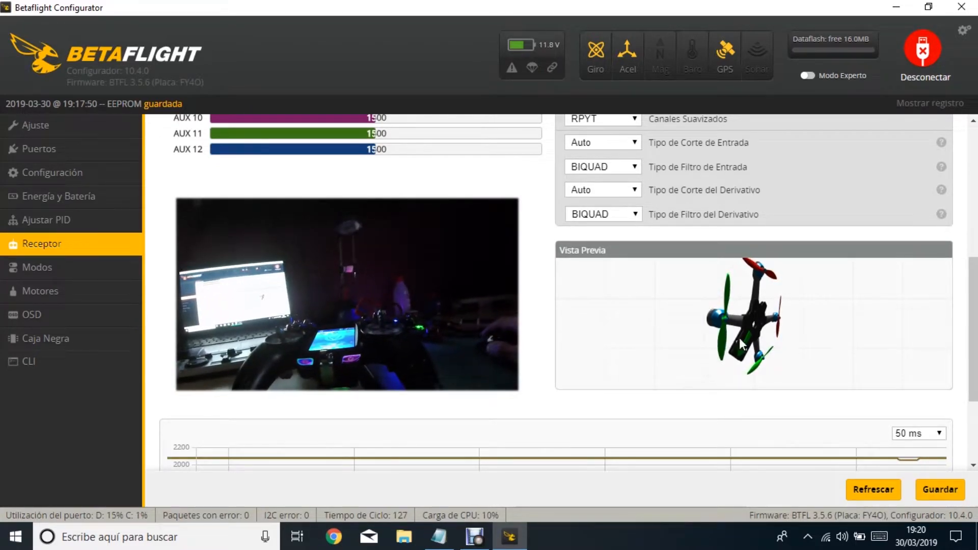
{"action": "scroll", "coordinate": [789, 351], "scroll_direction": "up", "scroll_amount": 1}
{"action": "scroll", "coordinate": [787, 344], "scroll_direction": "up", "scroll_amount": 2}
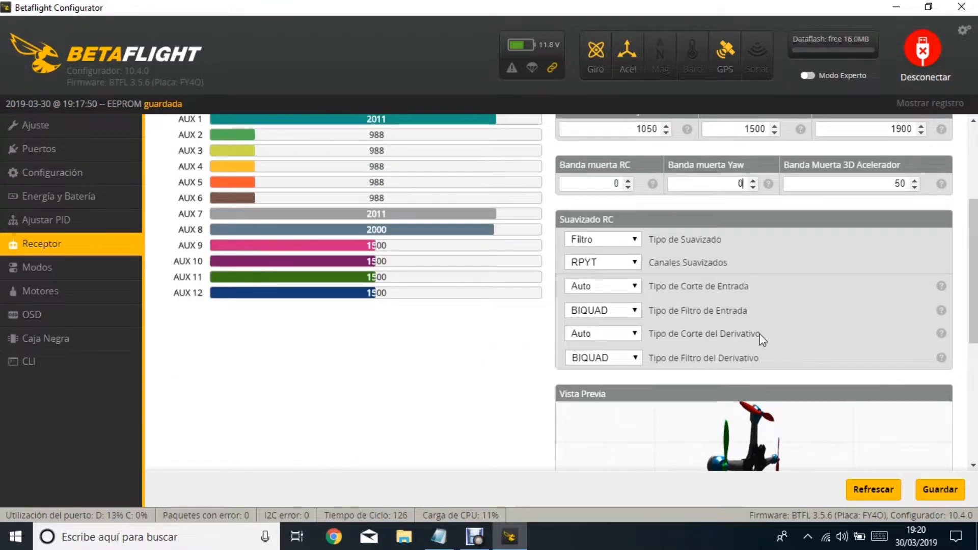
Raise the RC deadband to 3, set it back to 10, and check the model preview.
{"action": "left_click", "coordinate": [628, 180]}
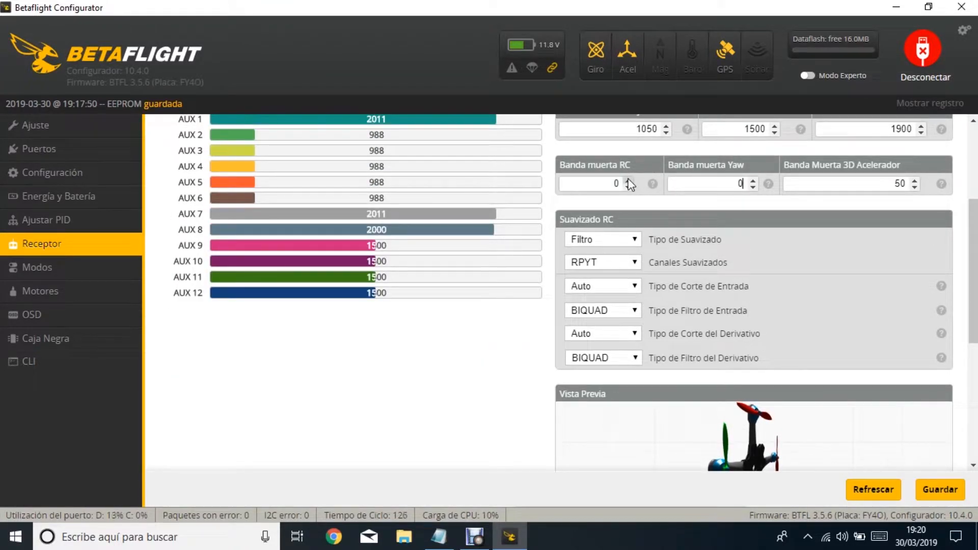
{"action": "left_click", "coordinate": [628, 180]}
{"action": "left_click", "coordinate": [629, 181]}
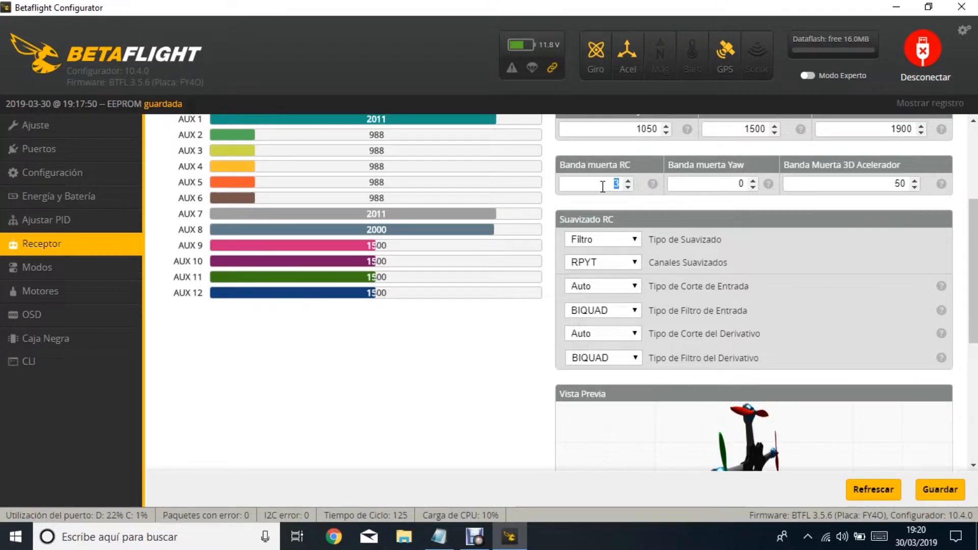
{"action": "left_click", "coordinate": [607, 186]}
{"action": "key", "text": "BackSpace"}
{"action": "type", "text": "10"}
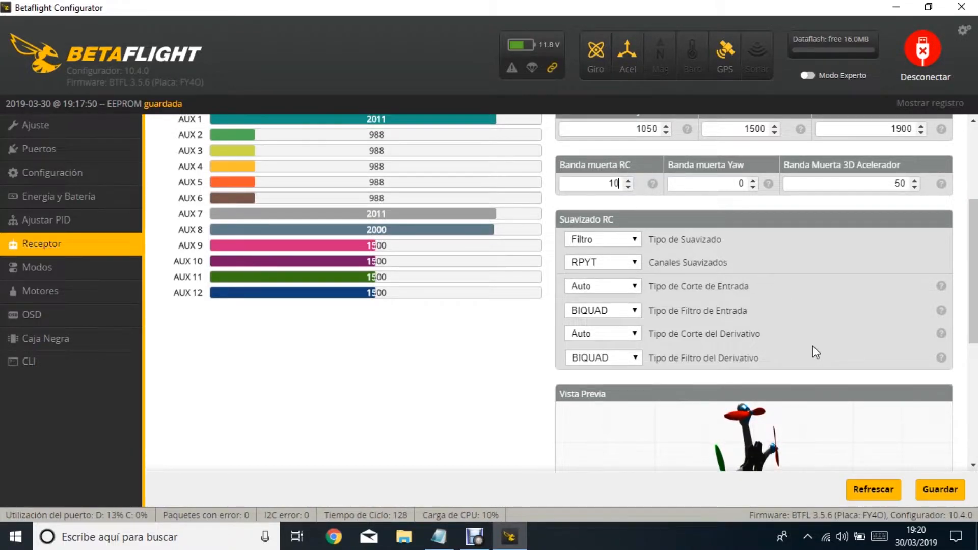
{"action": "scroll", "coordinate": [812, 347], "scroll_direction": "down", "scroll_amount": 2}
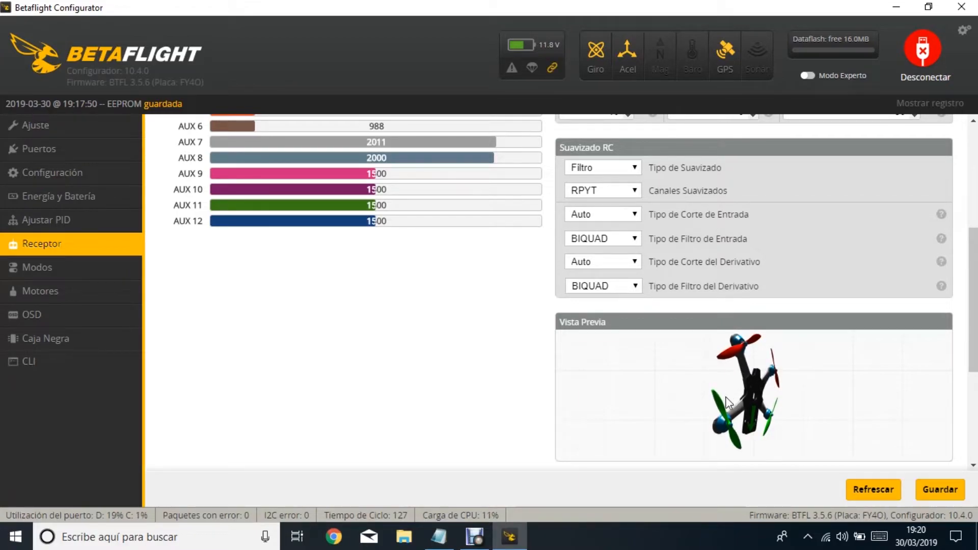
{"action": "scroll", "coordinate": [787, 400], "scroll_direction": "up", "scroll_amount": 3}
{"action": "scroll", "coordinate": [784, 395], "scroll_direction": "up", "scroll_amount": 1}
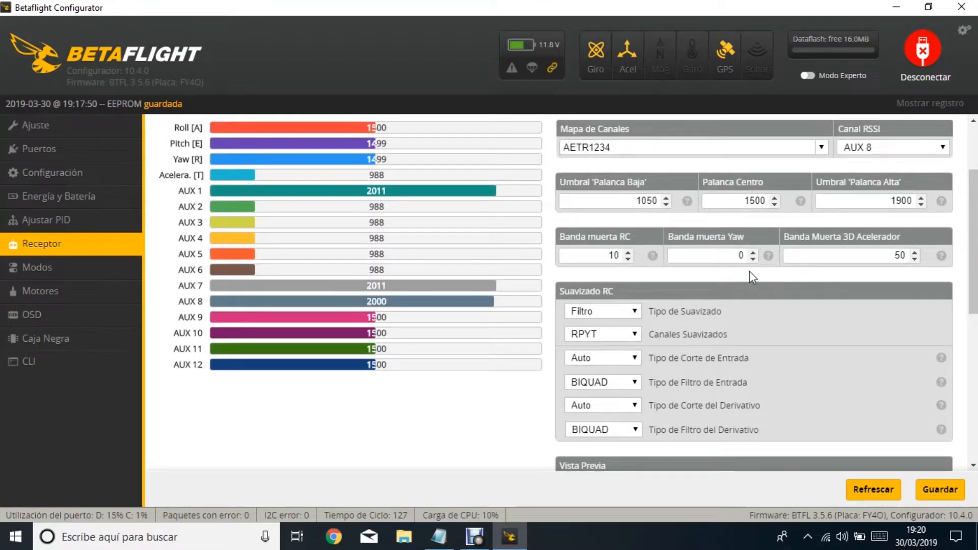
Set the yaw deadband to 10 and check the model's movement in the preview.
{"action": "double_click", "coordinate": [740, 255]}
{"action": "type", "text": "10"}
{"action": "scroll", "coordinate": [820, 353], "scroll_direction": "down", "scroll_amount": 3}
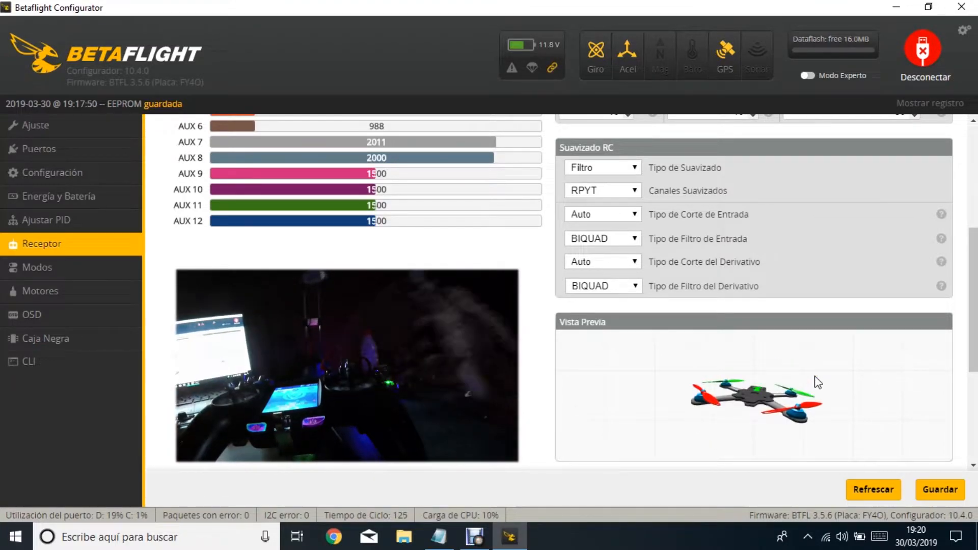
{"action": "scroll", "coordinate": [818, 383], "scroll_direction": "up", "scroll_amount": 1}
{"action": "scroll", "coordinate": [814, 386], "scroll_direction": "up", "scroll_amount": 1}
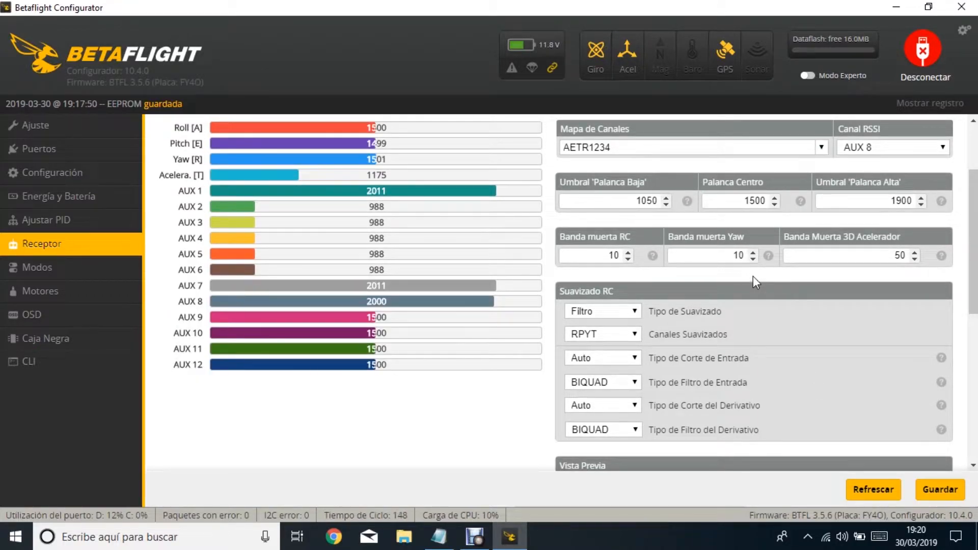
{"action": "scroll", "coordinate": [821, 308], "scroll_direction": "down", "scroll_amount": 2}
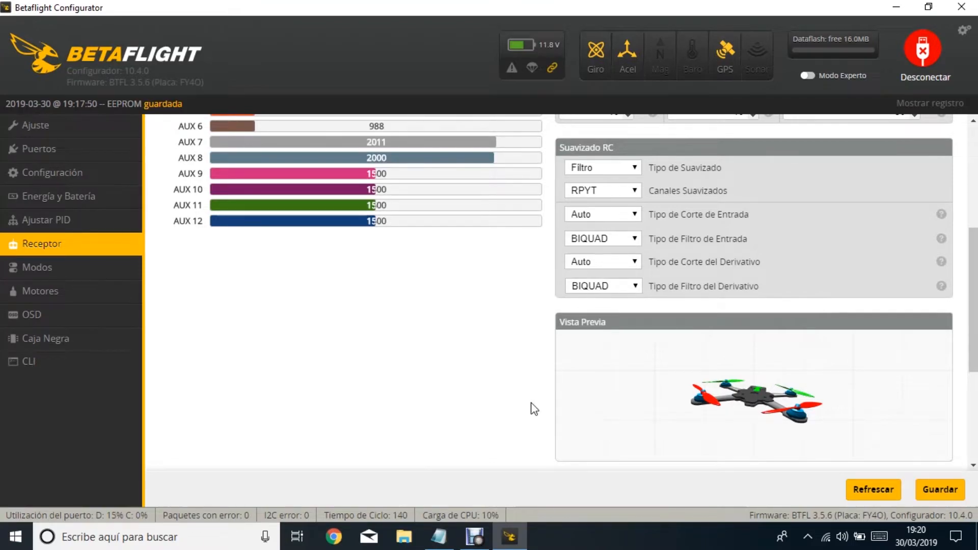
Keep the RC smoothing type set to Filtro and save the receiver settings.
{"action": "scroll", "coordinate": [533, 408], "scroll_direction": "up", "scroll_amount": 1}
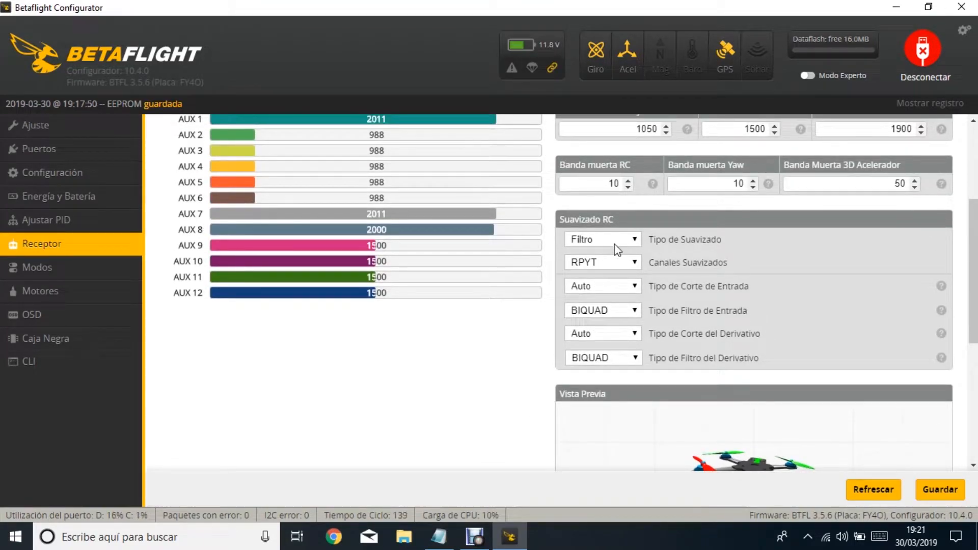
{"action": "left_click", "coordinate": [633, 241]}
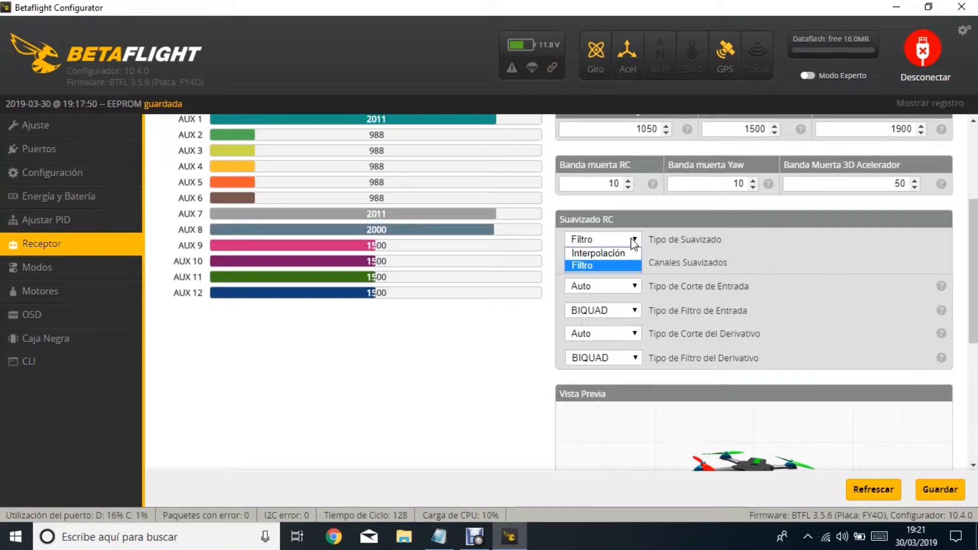
{"action": "left_click", "coordinate": [604, 266]}
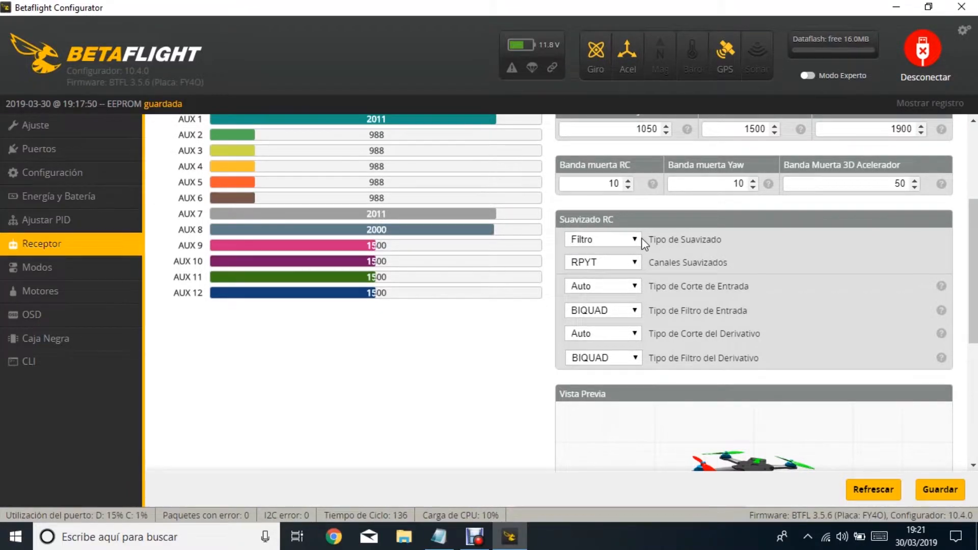
{"action": "left_click", "coordinate": [941, 491]}
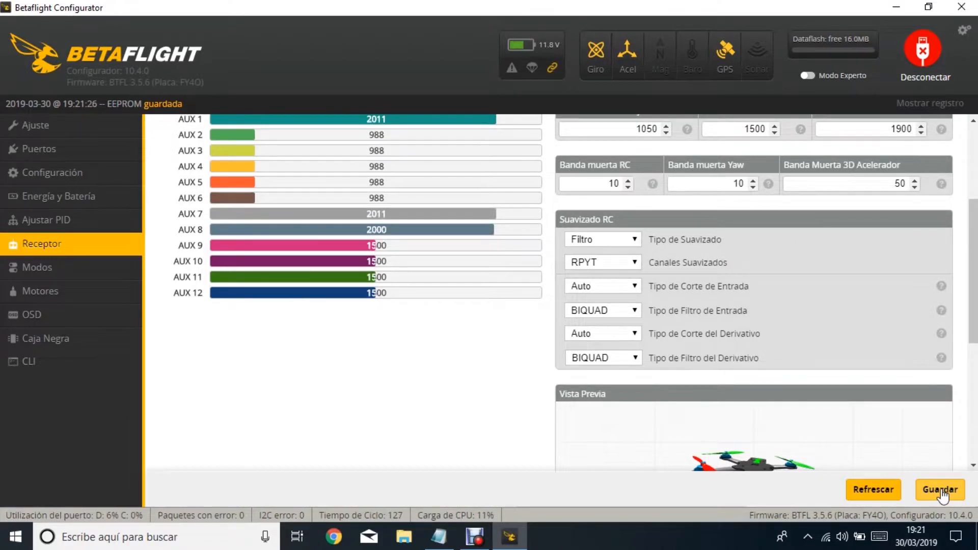
In the modes settings, replace the ARM range with a new one on AUX 2 from 1875 to 2100.
{"action": "left_click", "coordinate": [46, 266]}
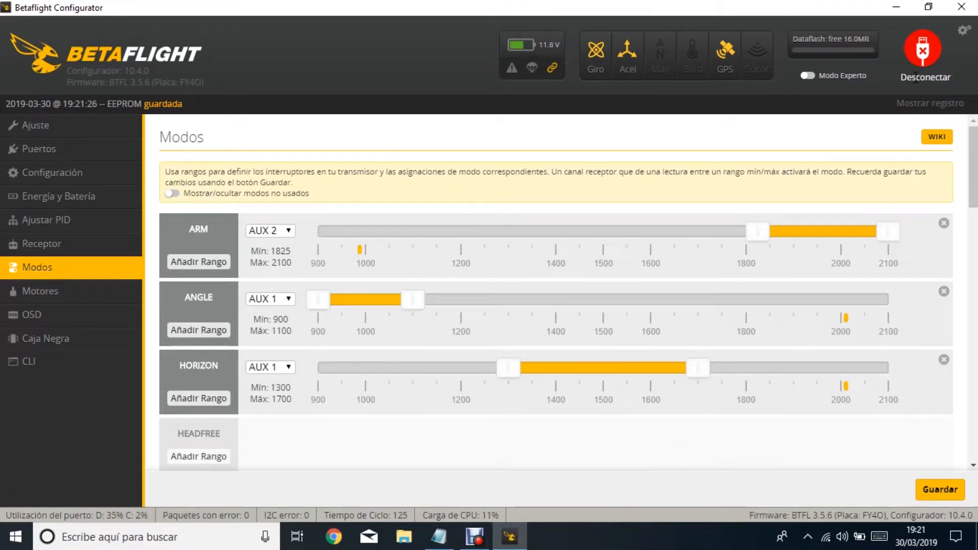
{"action": "left_click", "coordinate": [944, 223]}
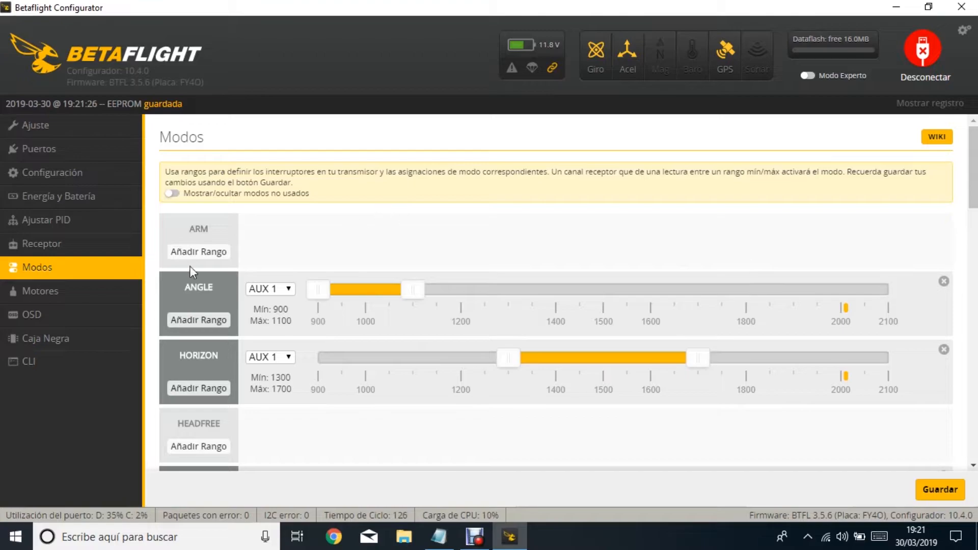
{"action": "left_click", "coordinate": [199, 251]}
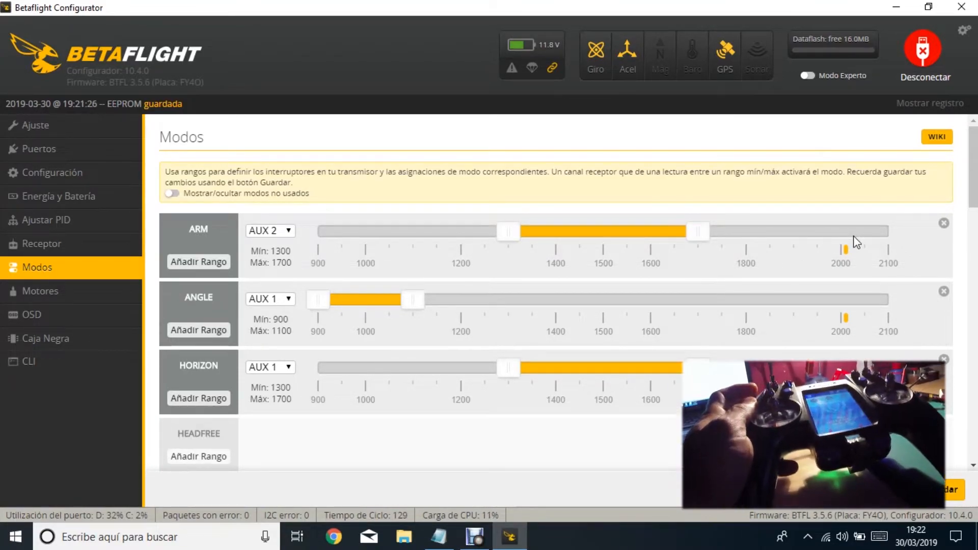
{"action": "mouse_move", "coordinate": [611, 235]}
{"action": "left_mouse_down"}
{"action": "mouse_move", "coordinate": [801, 235]}
{"action": "mouse_move", "coordinate": [783, 238]}
{"action": "left_mouse_up"}
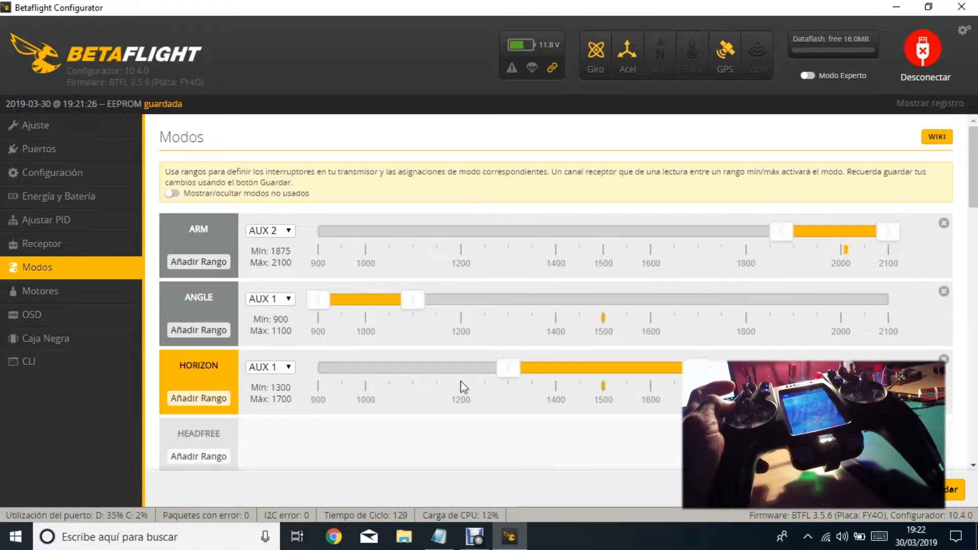
Check the Angle, Horizon, Failsafe, GPS Rescue, Beeper and Flip Over After Crash switch ranges, and save the modes.
{"action": "scroll", "coordinate": [555, 306], "scroll_direction": "down", "scroll_amount": 2}
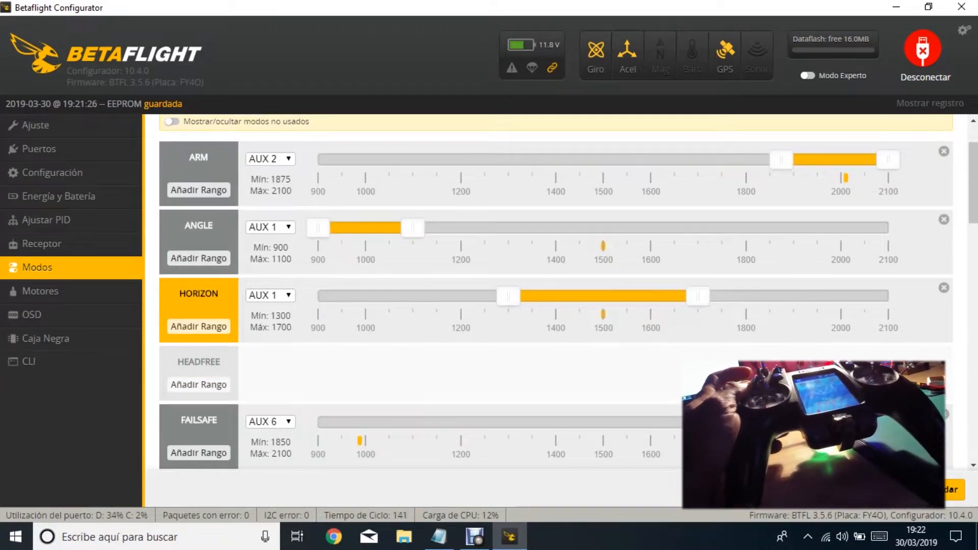
{"action": "scroll", "coordinate": [555, 293], "scroll_direction": "down", "scroll_amount": 2}
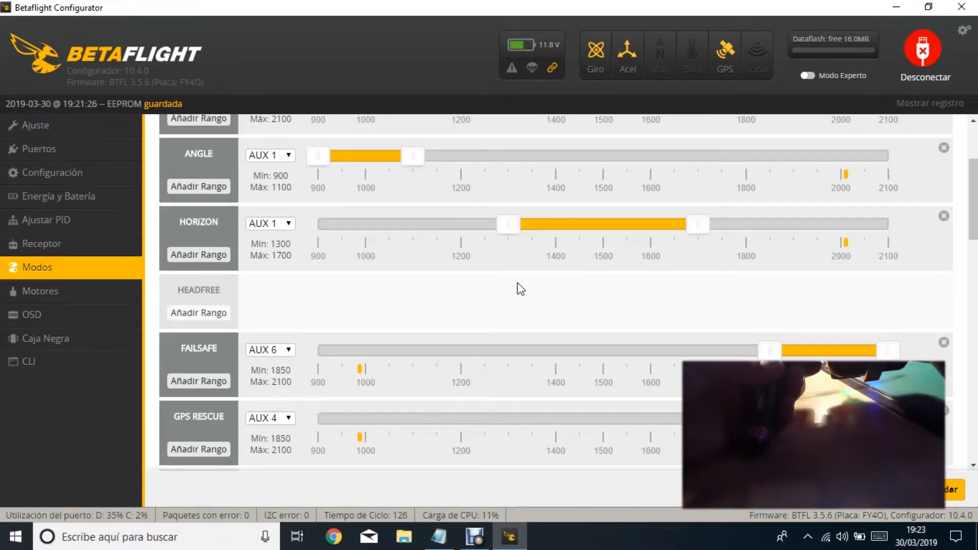
{"action": "scroll", "coordinate": [533, 308], "scroll_direction": "down", "scroll_amount": 2}
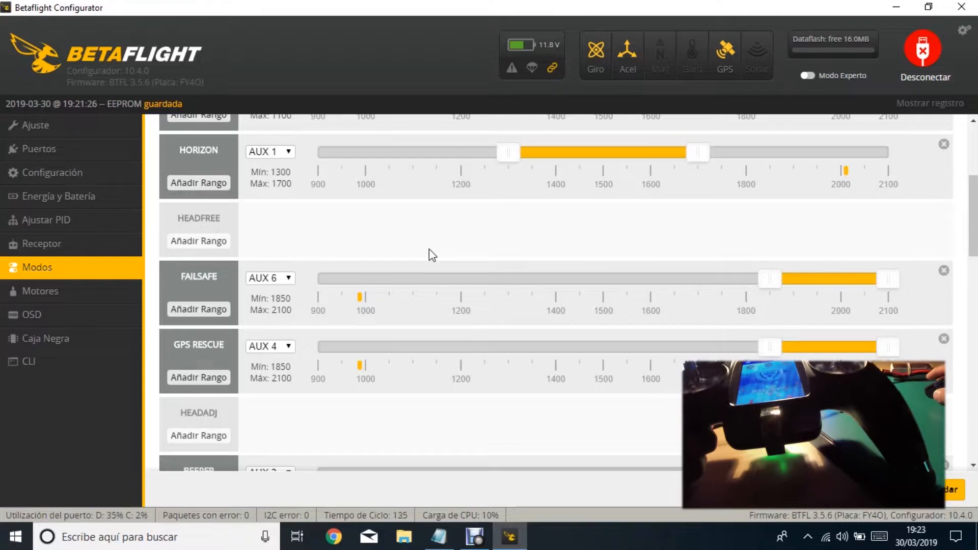
{"action": "scroll", "coordinate": [408, 276], "scroll_direction": "down", "scroll_amount": 3}
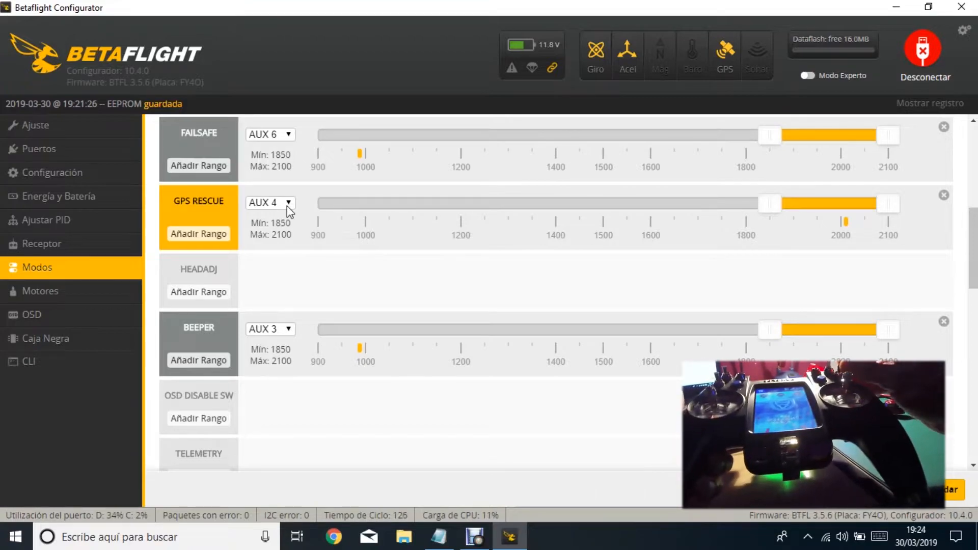
{"action": "scroll", "coordinate": [309, 225], "scroll_direction": "down", "scroll_amount": 6}
{"action": "scroll", "coordinate": [312, 228], "scroll_direction": "up", "scroll_amount": 3}
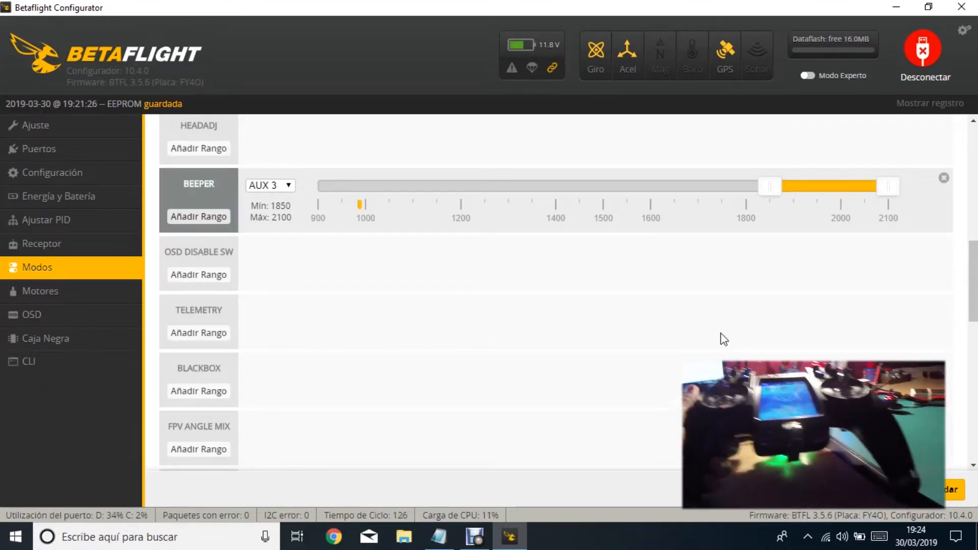
{"action": "scroll", "coordinate": [400, 356], "scroll_direction": "down", "scroll_amount": 8}
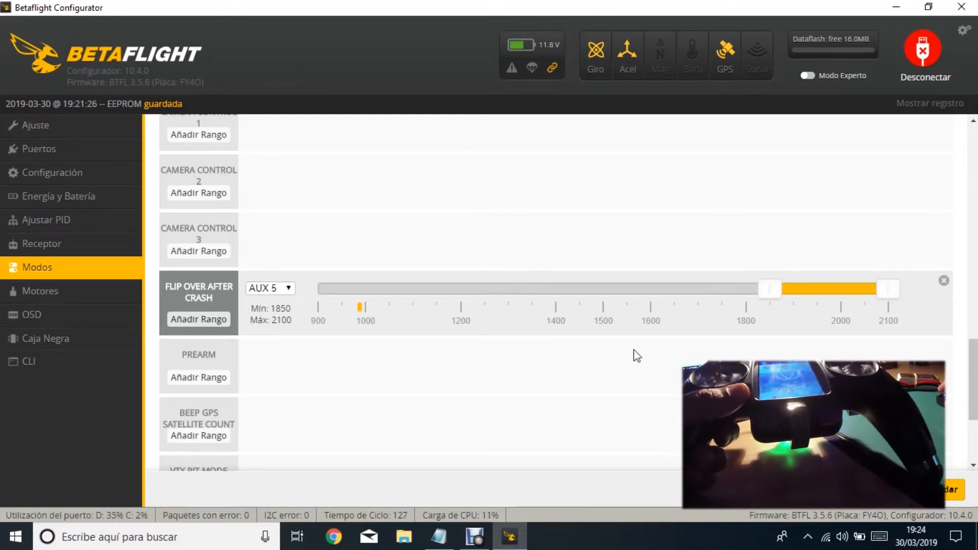
{"action": "left_click", "coordinate": [950, 492]}
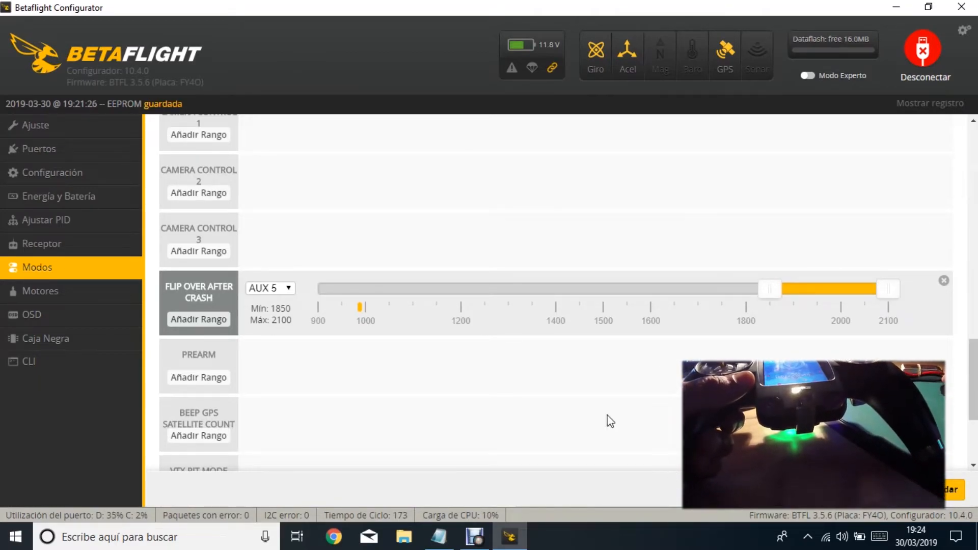
Enable motor test mode by accepting the propeller risk notice, and try the master motor slider.
{"action": "left_click", "coordinate": [49, 290]}
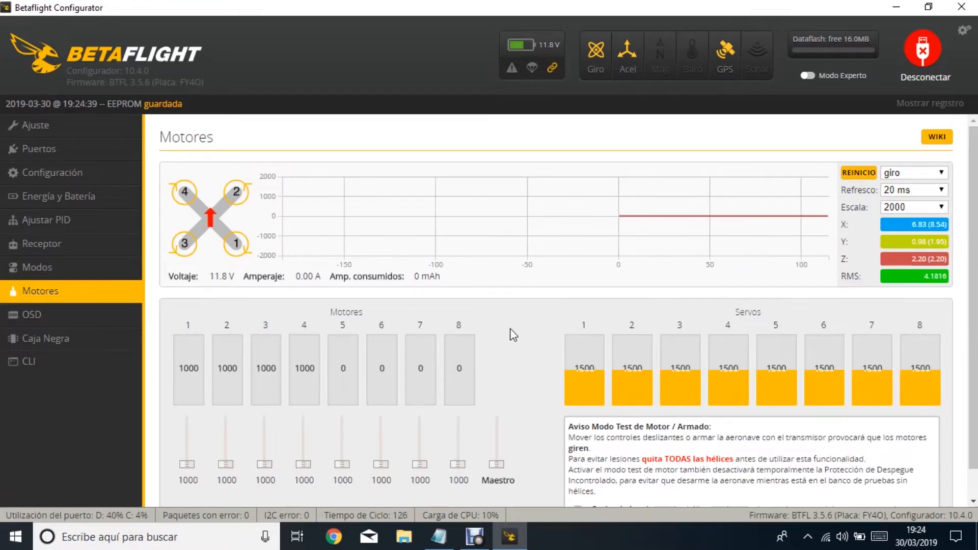
{"action": "scroll", "coordinate": [514, 332], "scroll_direction": "down", "scroll_amount": 1}
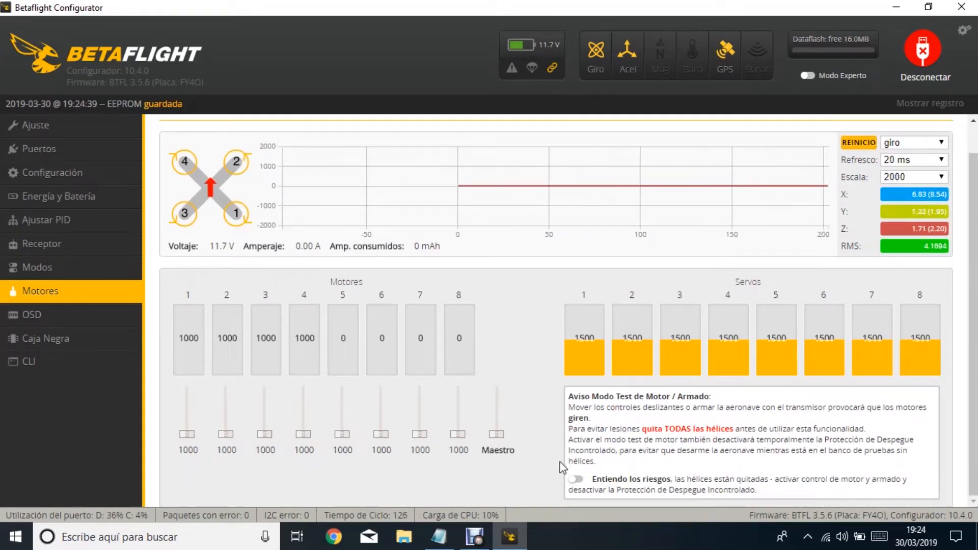
{"action": "left_click", "coordinate": [575, 479]}
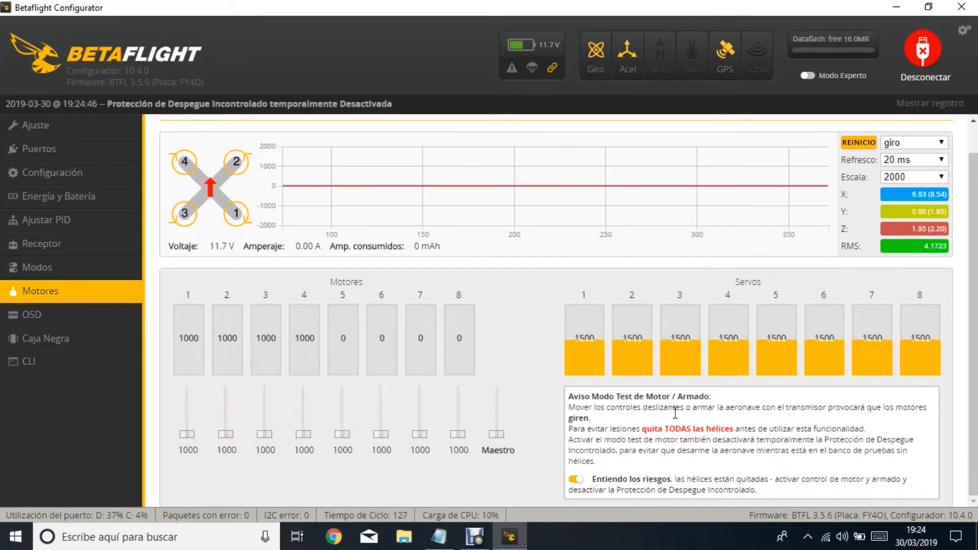
{"action": "mouse_move", "coordinate": [496, 437]}
{"action": "left_mouse_down"}
{"action": "mouse_move", "coordinate": [499, 422]}
{"action": "mouse_move", "coordinate": [498, 449]}
{"action": "left_mouse_up"}
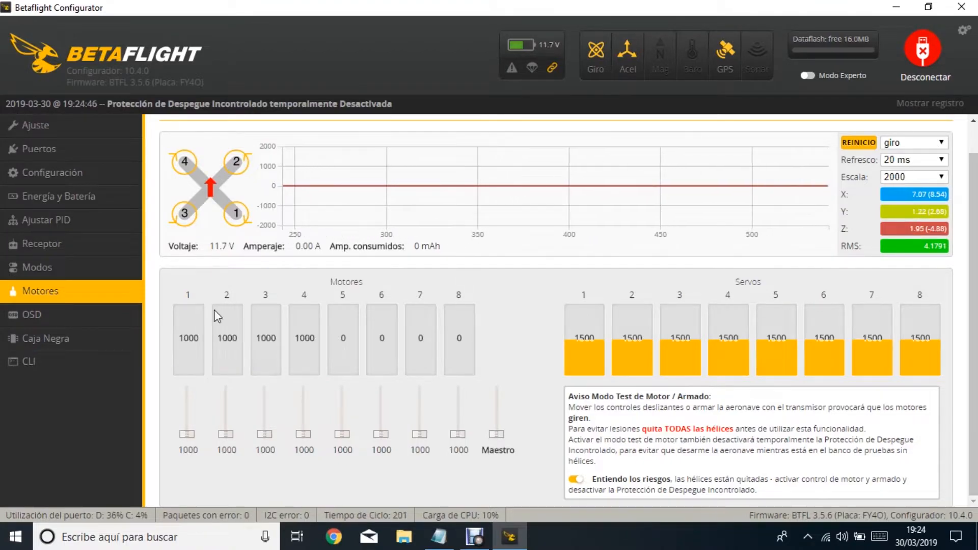
Review the OSD elements, preview layout, alarms, warnings and post-flight statistics, and save the OSD settings.
{"action": "left_click", "coordinate": [46, 316]}
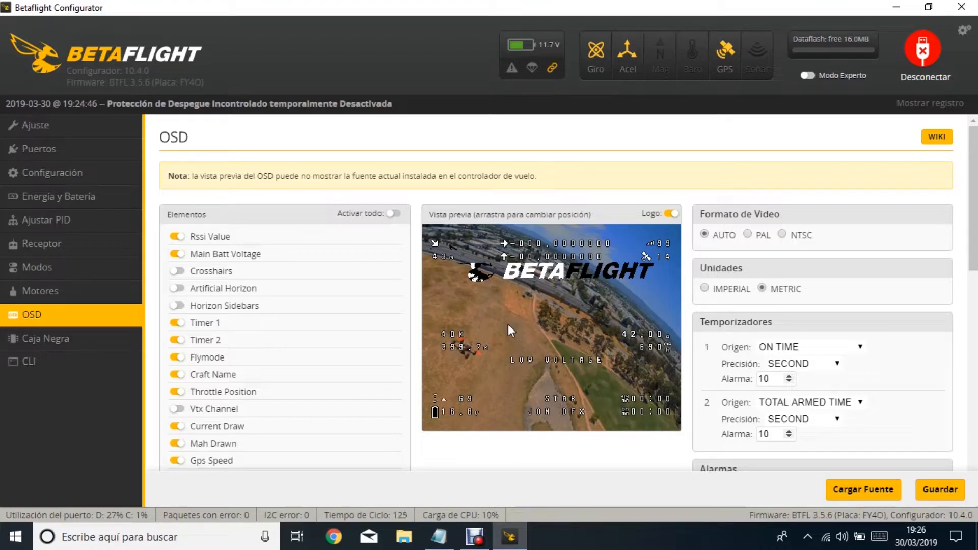
{"action": "scroll", "coordinate": [406, 299], "scroll_direction": "down", "scroll_amount": 1}
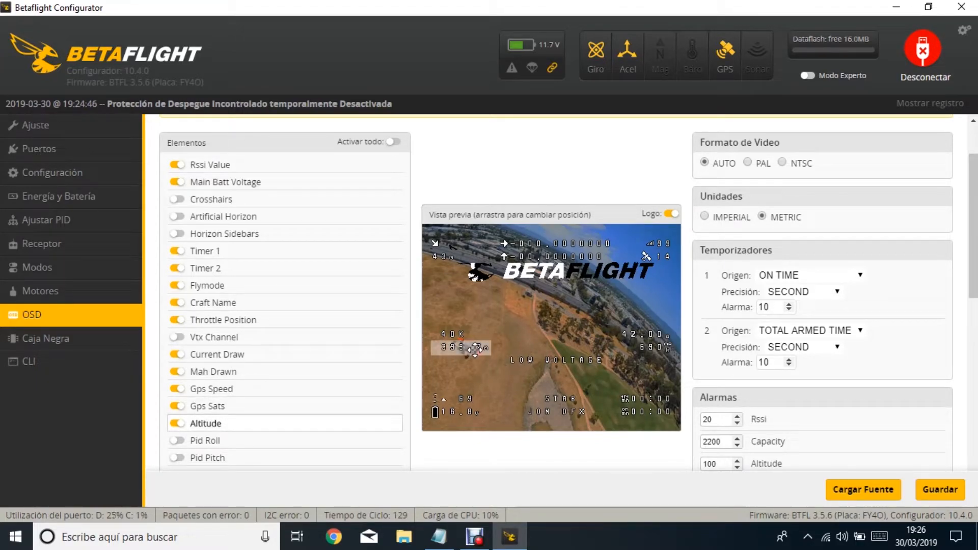
{"action": "scroll", "coordinate": [374, 345], "scroll_direction": "down", "scroll_amount": 2}
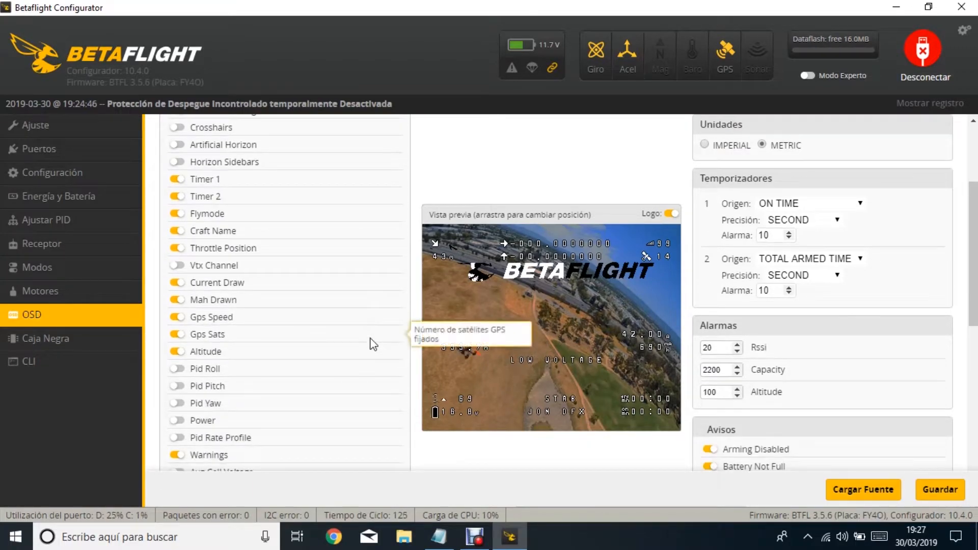
{"action": "scroll", "coordinate": [373, 344], "scroll_direction": "down", "scroll_amount": 3}
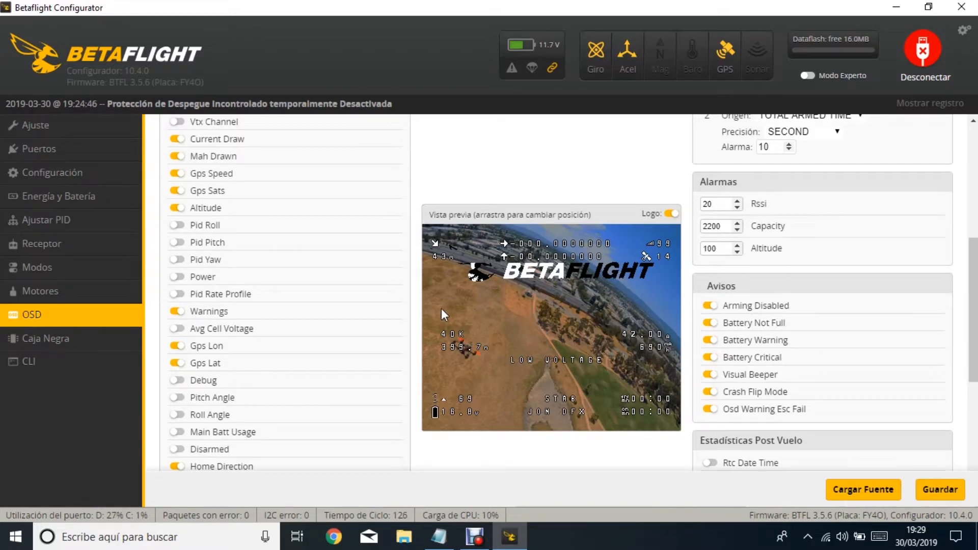
{"action": "scroll", "coordinate": [387, 309], "scroll_direction": "down", "scroll_amount": 3}
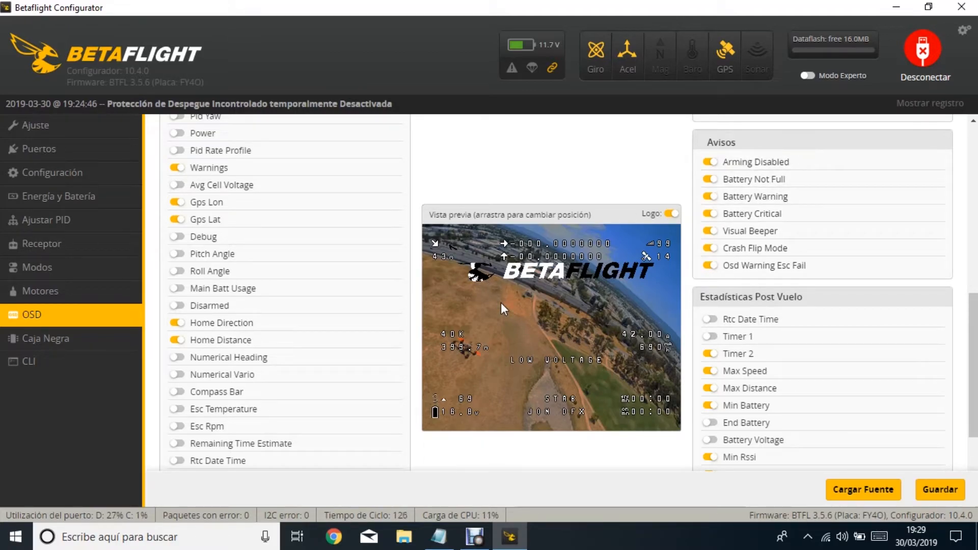
{"action": "scroll", "coordinate": [344, 320], "scroll_direction": "down", "scroll_amount": 2}
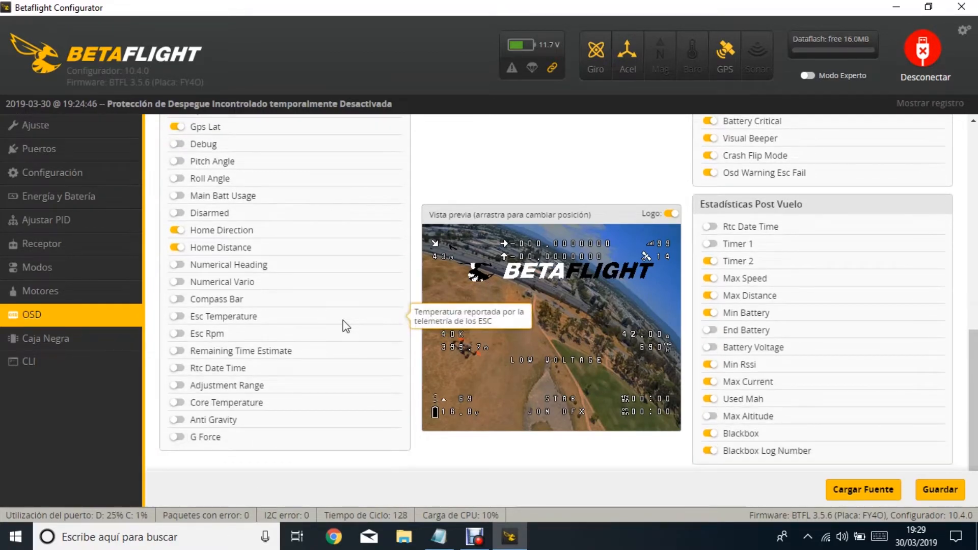
{"action": "scroll", "coordinate": [399, 401], "scroll_direction": "up", "scroll_amount": 7}
{"action": "scroll", "coordinate": [399, 402], "scroll_direction": "up", "scroll_amount": 3}
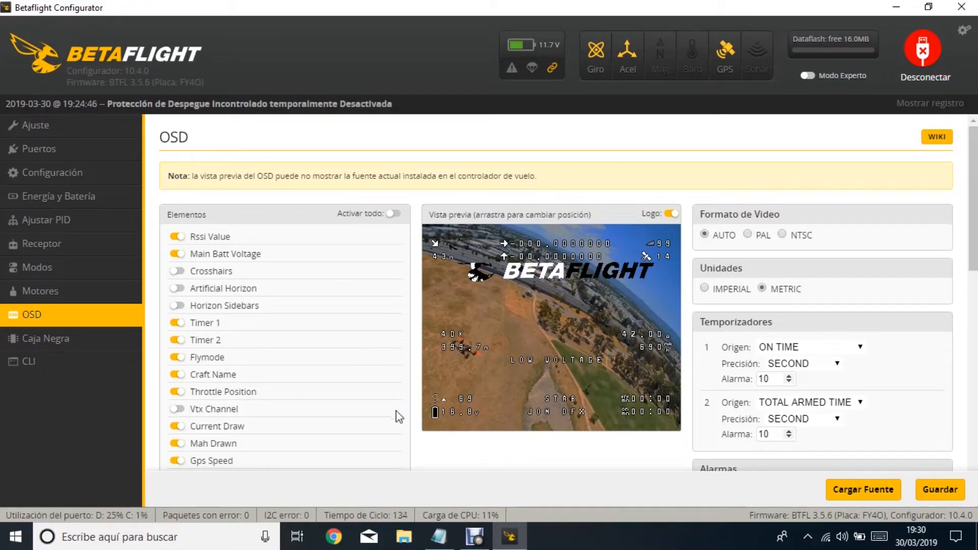
{"action": "left_click", "coordinate": [954, 487]}
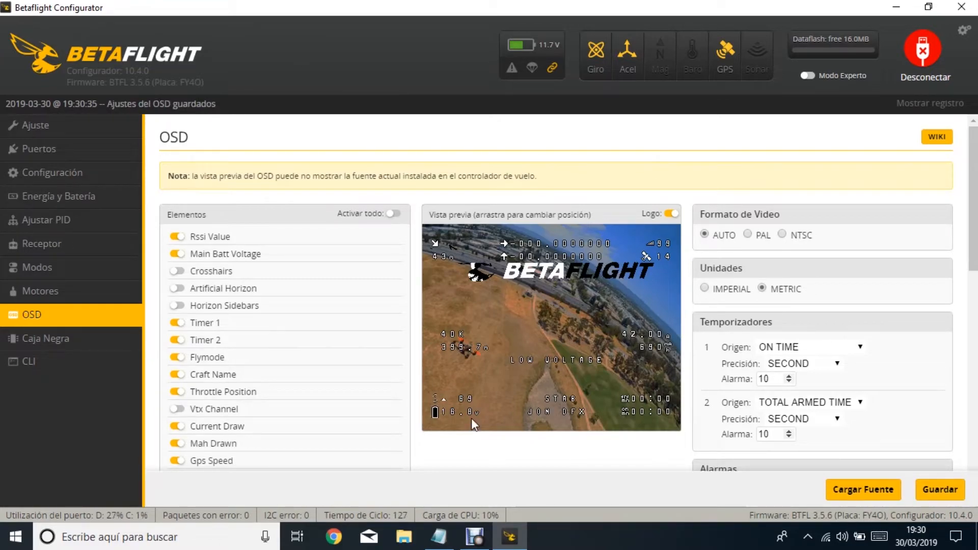
Open the CLI, switch to Notepad with CLI del GPS.txt, and place its window over the console.
{"action": "left_click", "coordinate": [50, 366]}
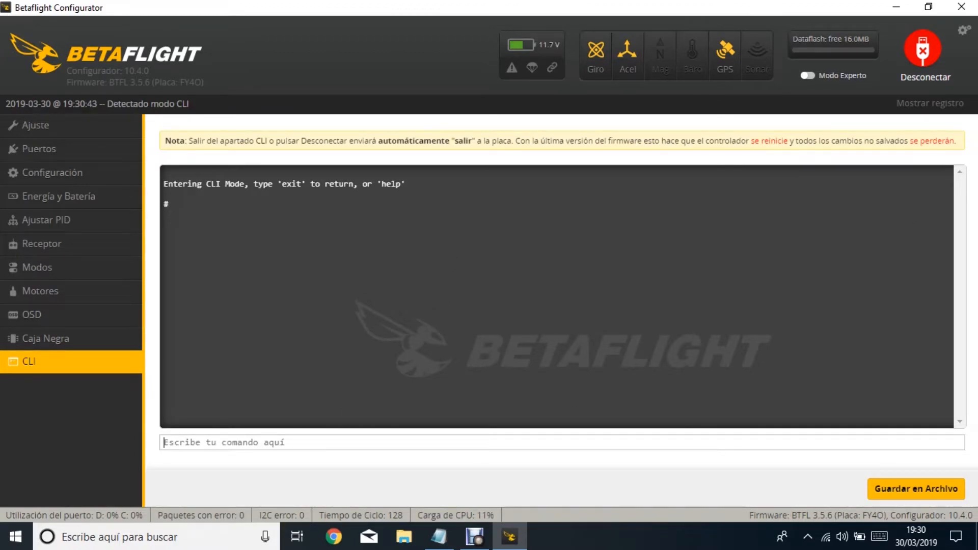
{"action": "key", "text": "alt+Tab"}
{"action": "left_click_drag", "start_coordinate": [243, 2], "coordinate": [530, 143]}
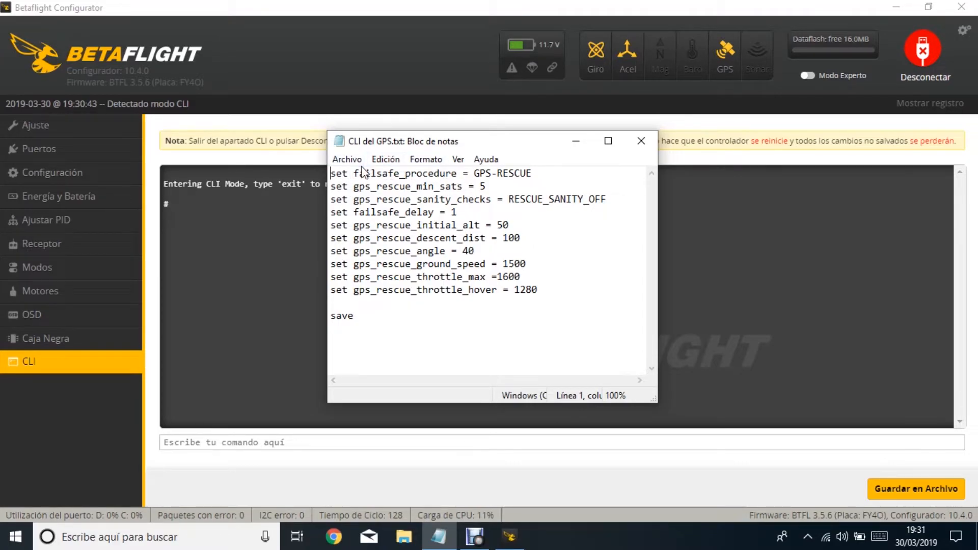
Examine the failsafe procedure, minimum satellites and sanity checks commands in the GPS rescue command list.
{"action": "left_click_drag", "start_coordinate": [475, 173], "coordinate": [532, 171]}
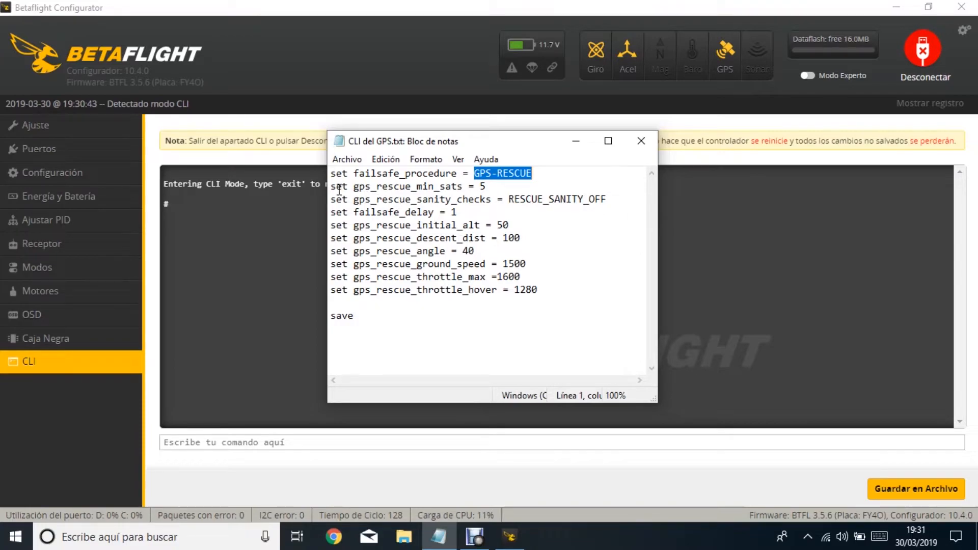
{"action": "left_click_drag", "start_coordinate": [486, 186], "coordinate": [386, 187]}
{"action": "left_click_drag", "start_coordinate": [352, 186], "coordinate": [330, 187]}
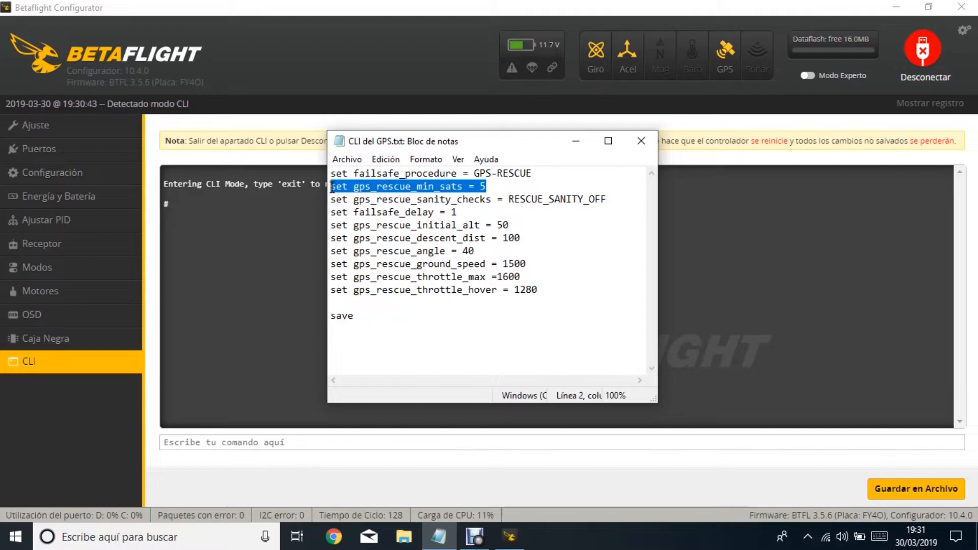
{"action": "left_click", "coordinate": [529, 188]}
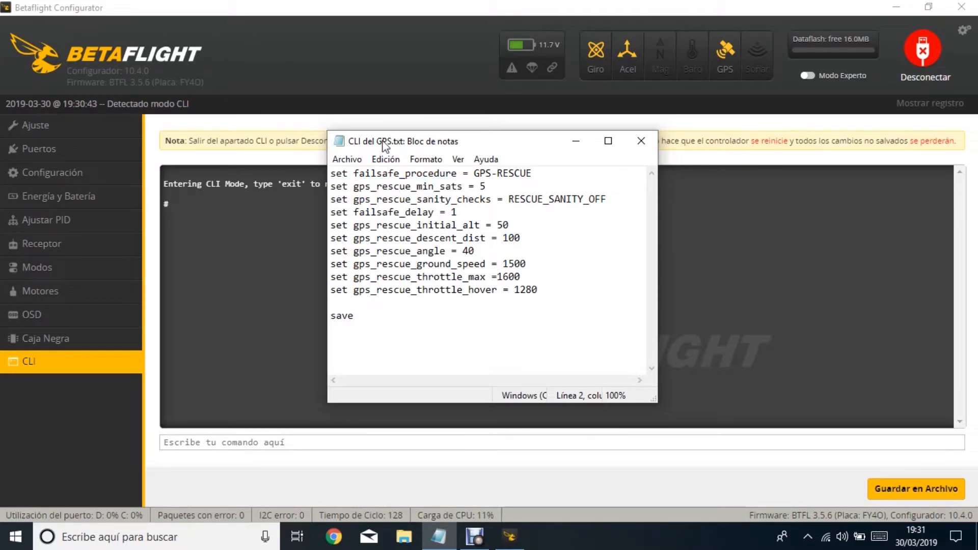
{"action": "double_click", "coordinate": [482, 186]}
{"action": "left_click_drag", "start_coordinate": [606, 198], "coordinate": [590, 199]}
{"action": "left_click", "coordinate": [616, 202]}
{"action": "left_click_drag", "start_coordinate": [509, 200], "coordinate": [582, 203]}
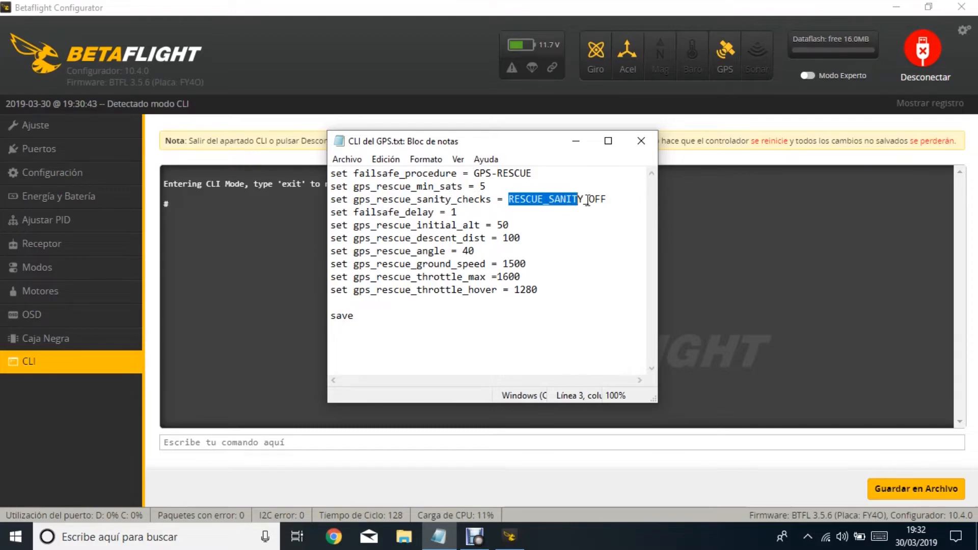
{"action": "left_click_drag", "start_coordinate": [589, 200], "coordinate": [607, 201]}
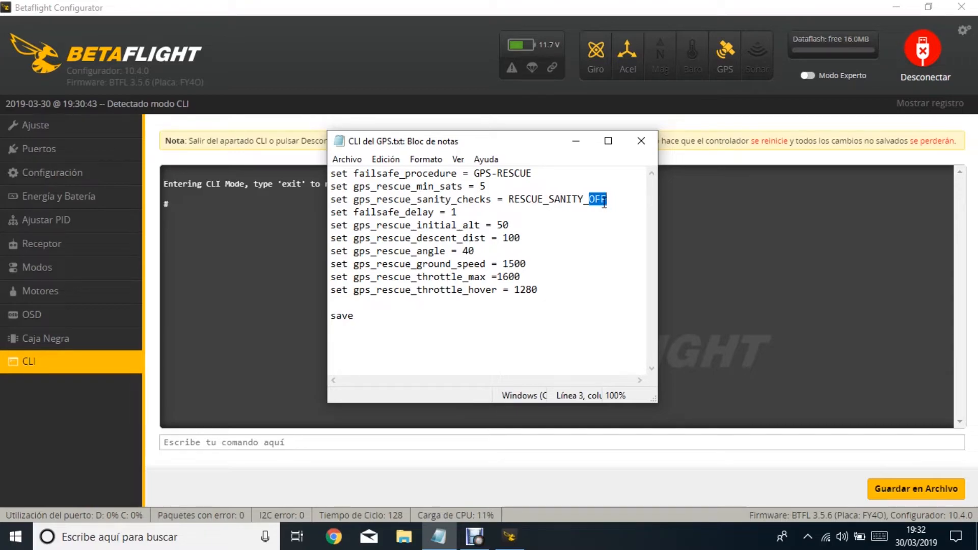
{"action": "left_click_drag", "start_coordinate": [348, 173], "coordinate": [525, 173]}
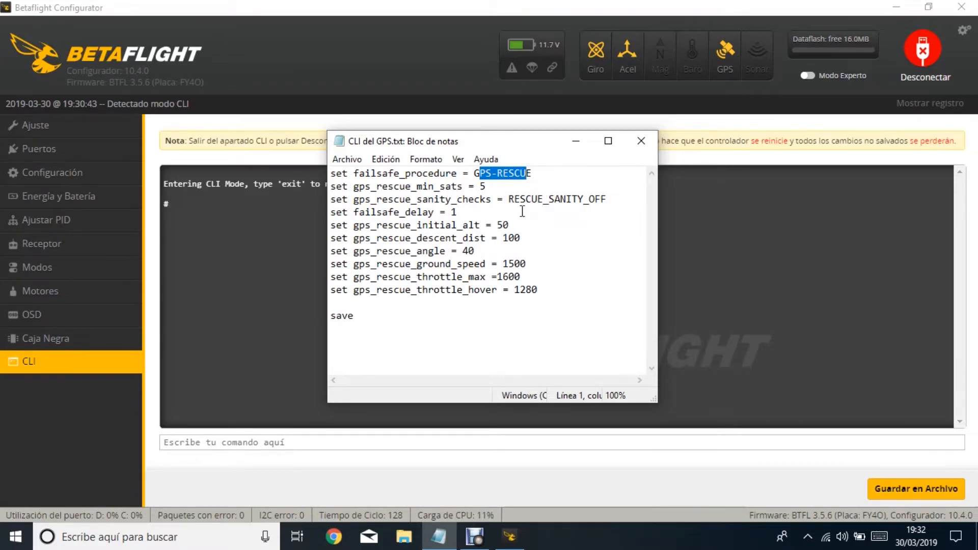
Examine the failsafe procedure value and the failsafe_delay command in the GPS rescue command list.
{"action": "left_click_drag", "start_coordinate": [474, 173], "coordinate": [533, 174]}
{"action": "left_click_drag", "start_coordinate": [330, 212], "coordinate": [434, 212]}
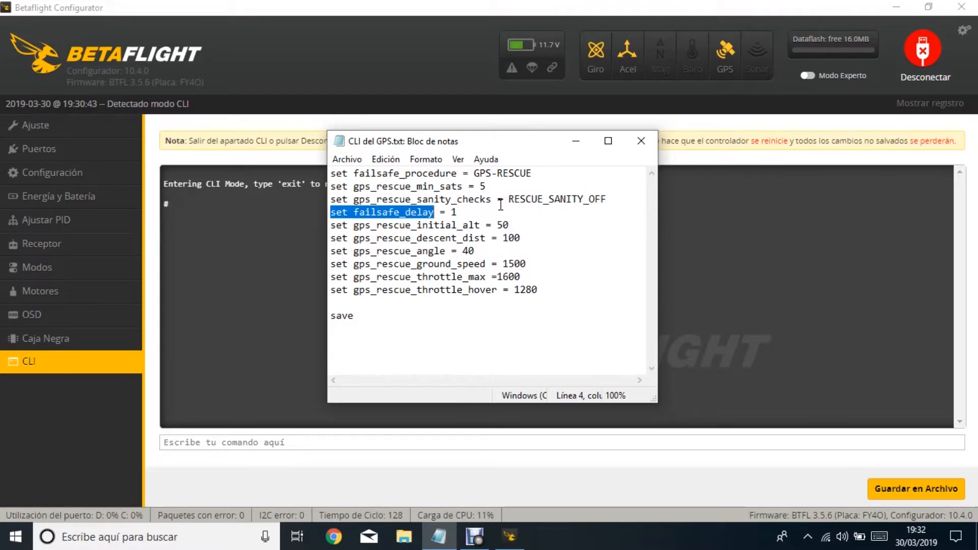
{"action": "left_click", "coordinate": [475, 174]}
{"action": "left_click_drag", "start_coordinate": [475, 173], "coordinate": [525, 173]}
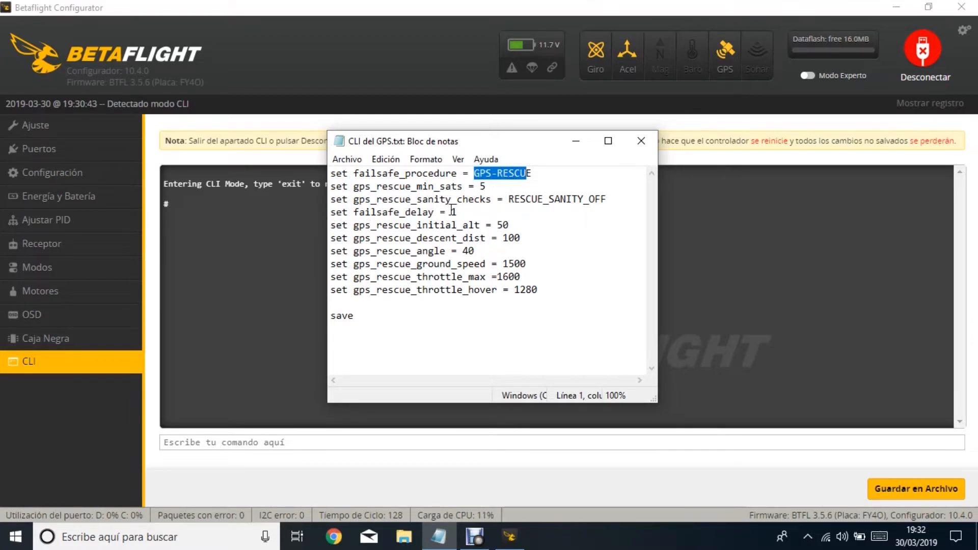
{"action": "left_click_drag", "start_coordinate": [452, 211], "coordinate": [459, 212]}
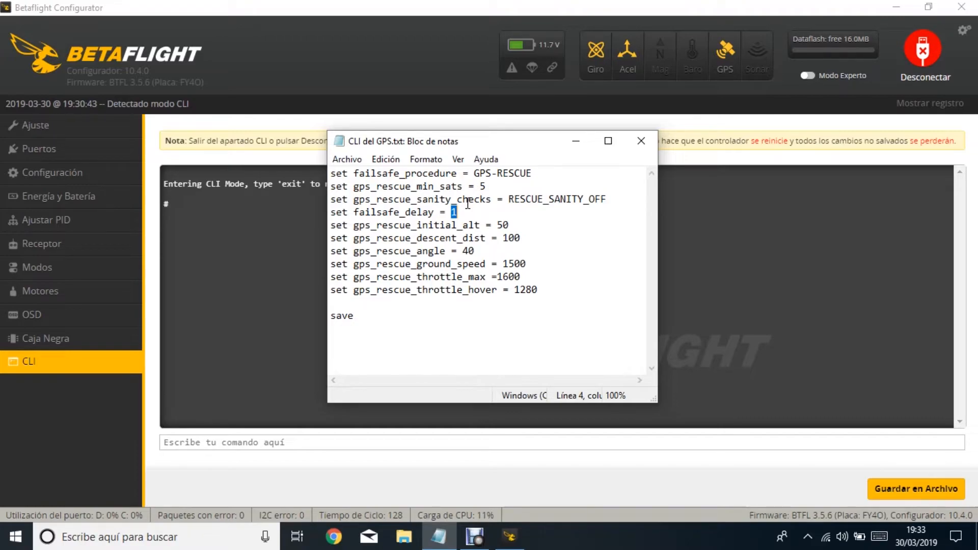
Examine the gps_rescue_initial_alt and gps_rescue_descent_dist commands and their values in the command list.
{"action": "left_click_drag", "start_coordinate": [336, 225], "coordinate": [482, 230]}
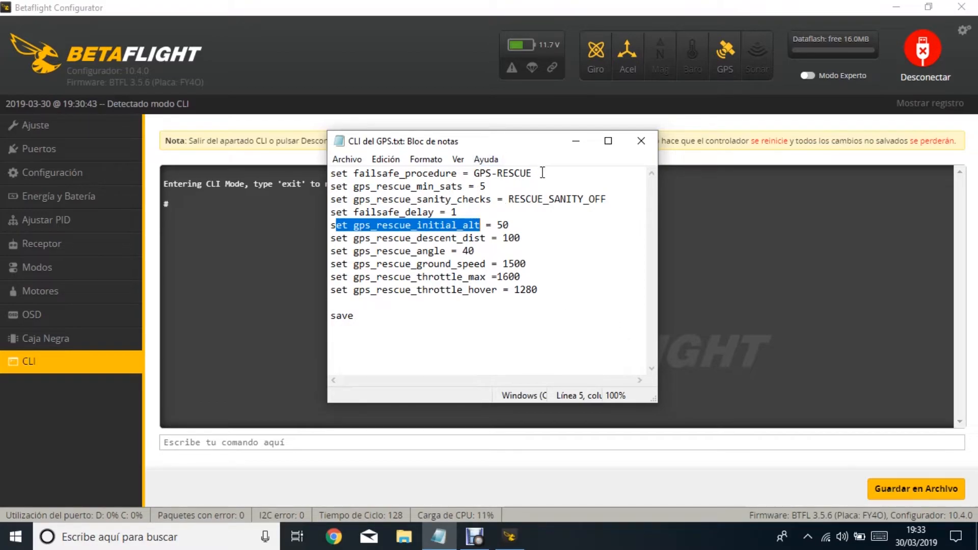
{"action": "left_click_drag", "start_coordinate": [503, 225], "coordinate": [517, 221]}
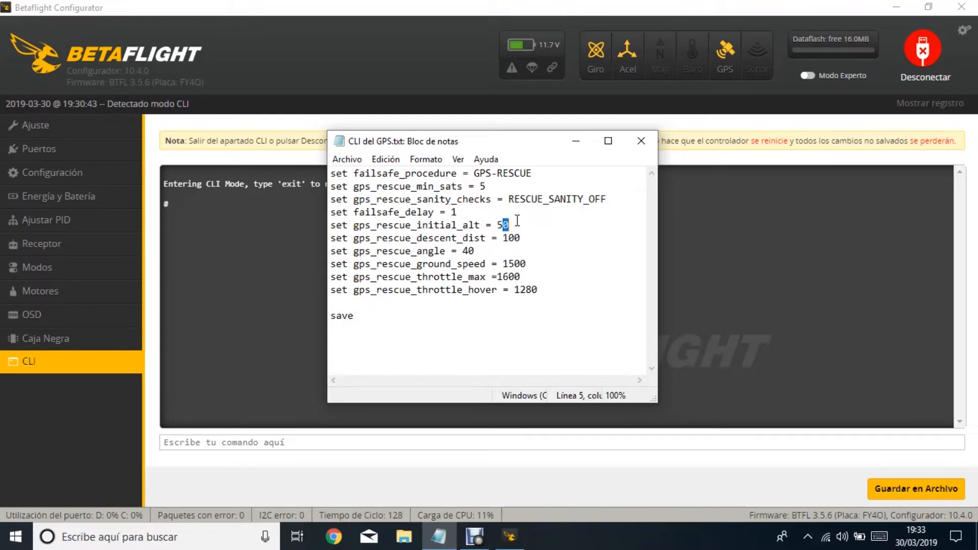
{"action": "left_click", "coordinate": [510, 224]}
{"action": "double_click", "coordinate": [500, 225]}
{"action": "left_click_drag", "start_coordinate": [554, 238], "coordinate": [554, 228]}
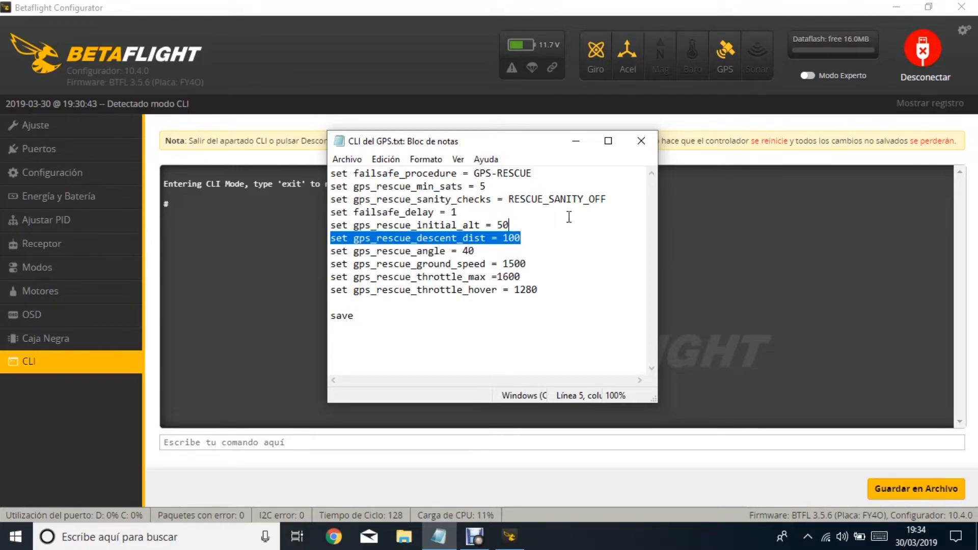
{"action": "left_click", "coordinate": [545, 229]}
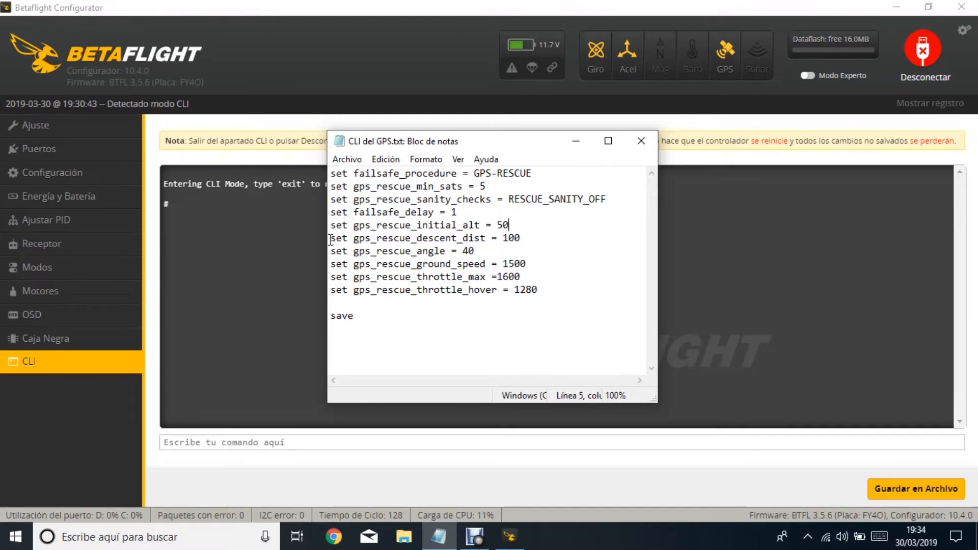
{"action": "left_click_drag", "start_coordinate": [336, 238], "coordinate": [486, 238]}
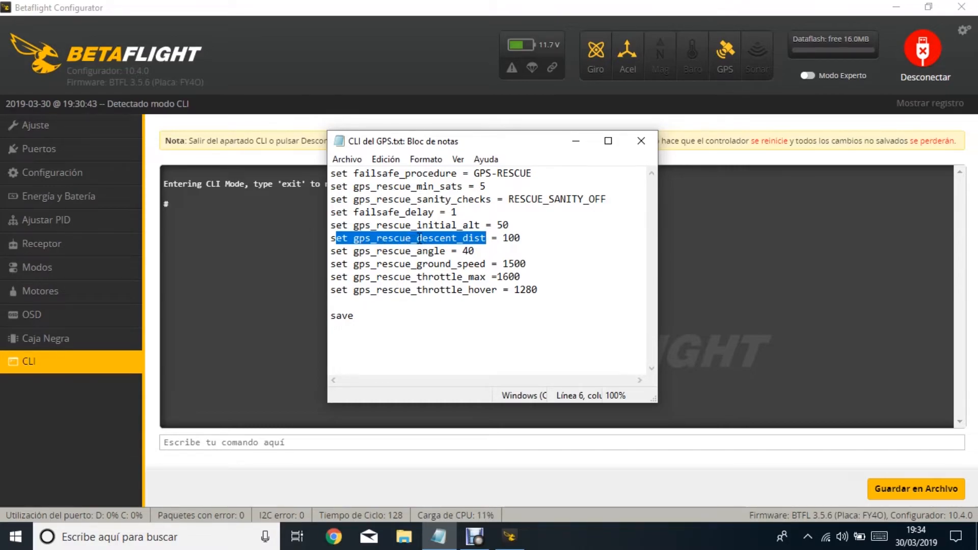
{"action": "left_click_drag", "start_coordinate": [502, 238], "coordinate": [520, 235]}
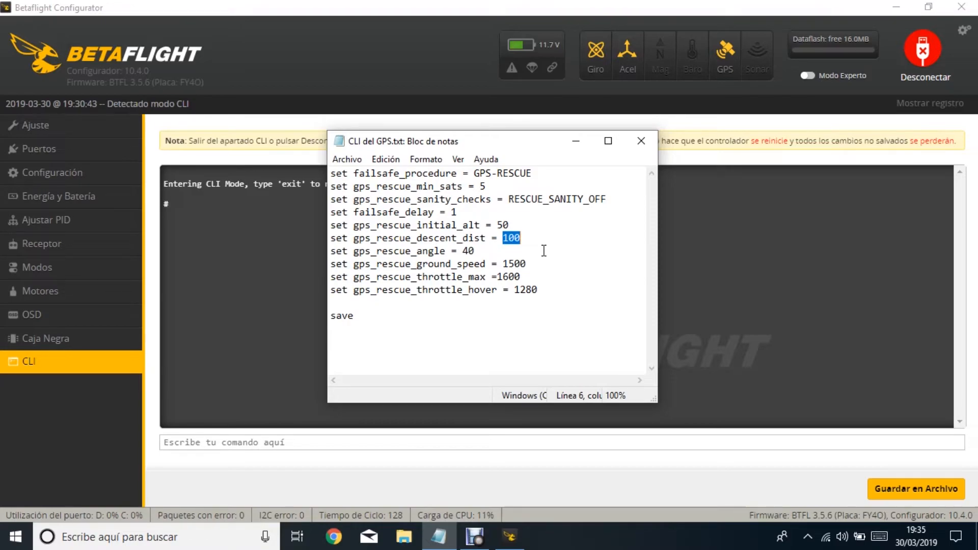
Examine the gps_rescue_angle and gps_rescue_ground_speed commands and their values in the command list.
{"action": "left_click_drag", "start_coordinate": [336, 252], "coordinate": [493, 254]}
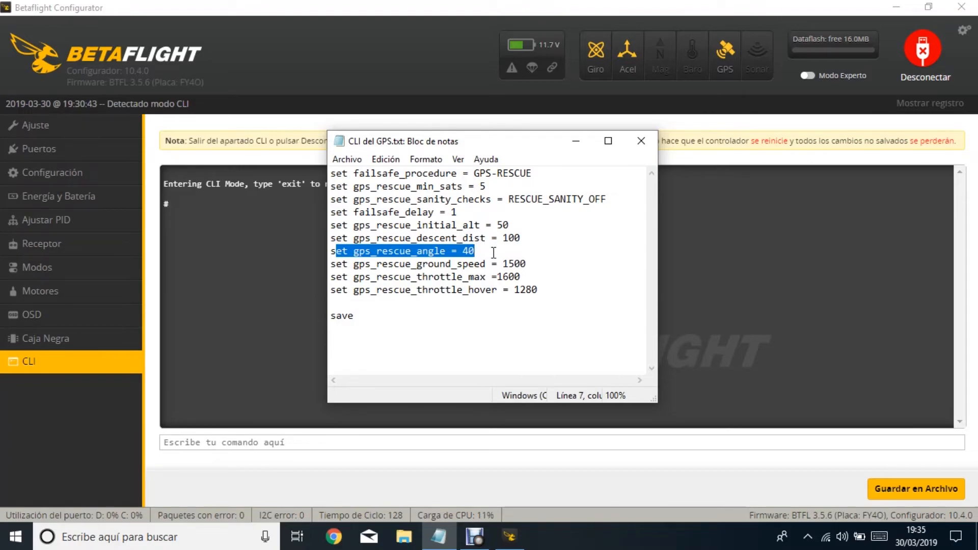
{"action": "left_click", "coordinate": [463, 251]}
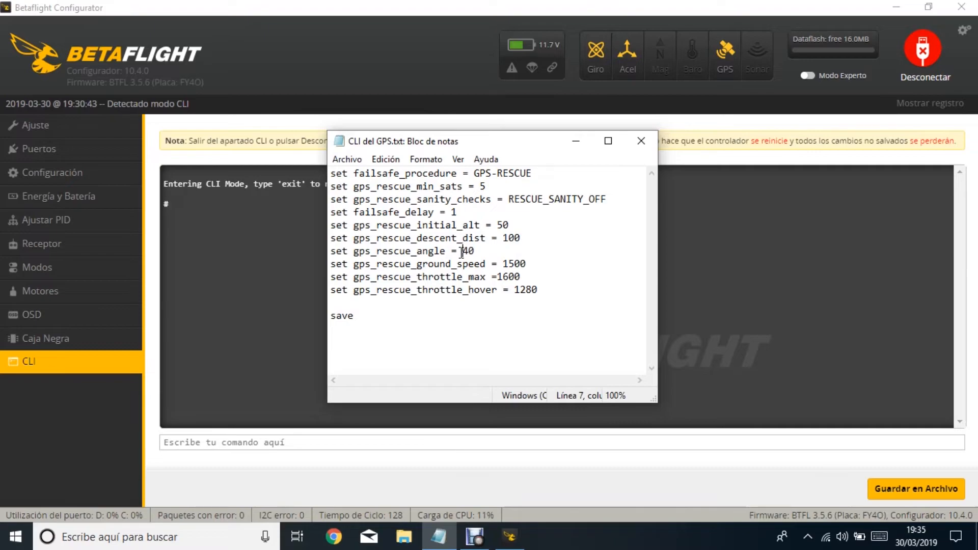
{"action": "left_click_drag", "start_coordinate": [463, 251], "coordinate": [476, 252]}
{"action": "left_click", "coordinate": [464, 251]}
{"action": "left_click_drag", "start_coordinate": [330, 264], "coordinate": [490, 266]}
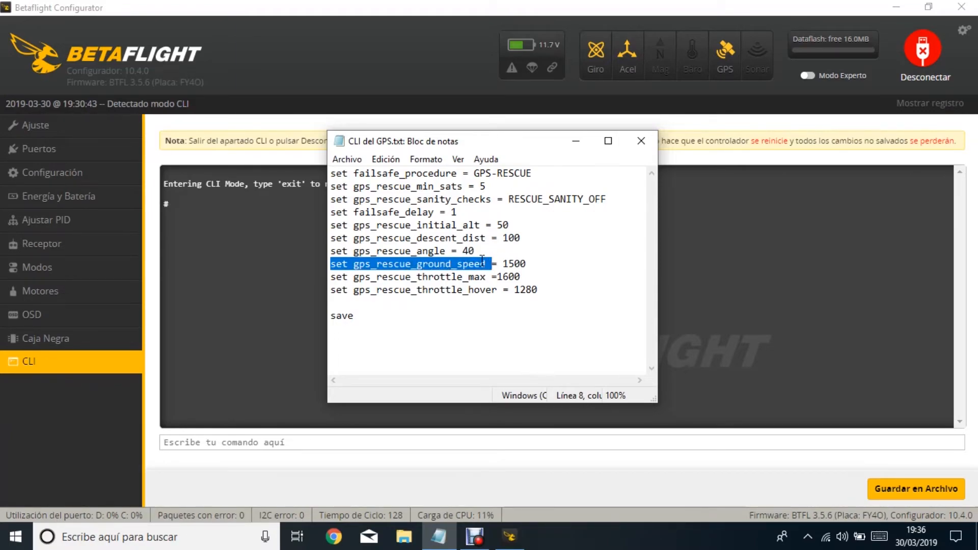
{"action": "left_click_drag", "start_coordinate": [504, 264], "coordinate": [532, 265]}
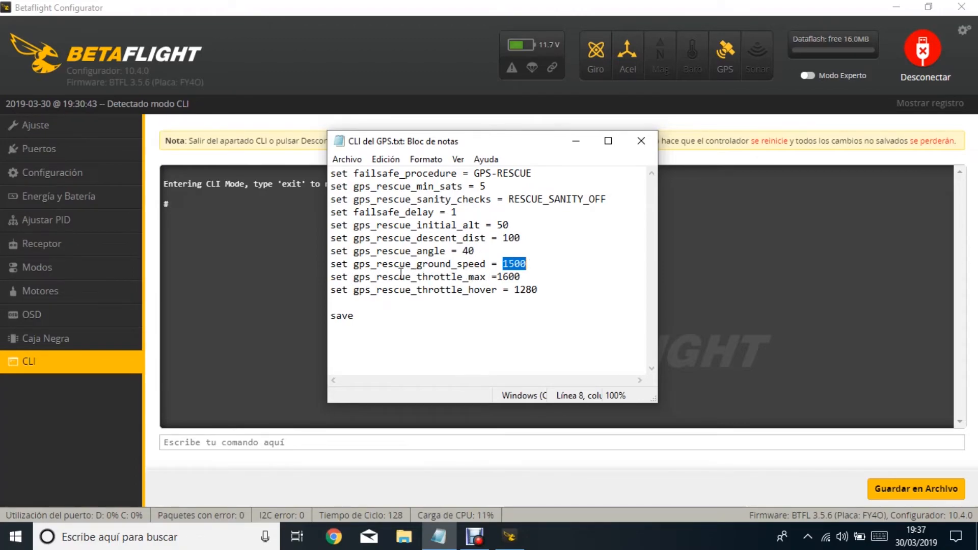
Examine the gps_rescue_throttle_max and gps_rescue_throttle_hover commands, including the hover throttle value.
{"action": "left_click_drag", "start_coordinate": [332, 277], "coordinate": [486, 280]}
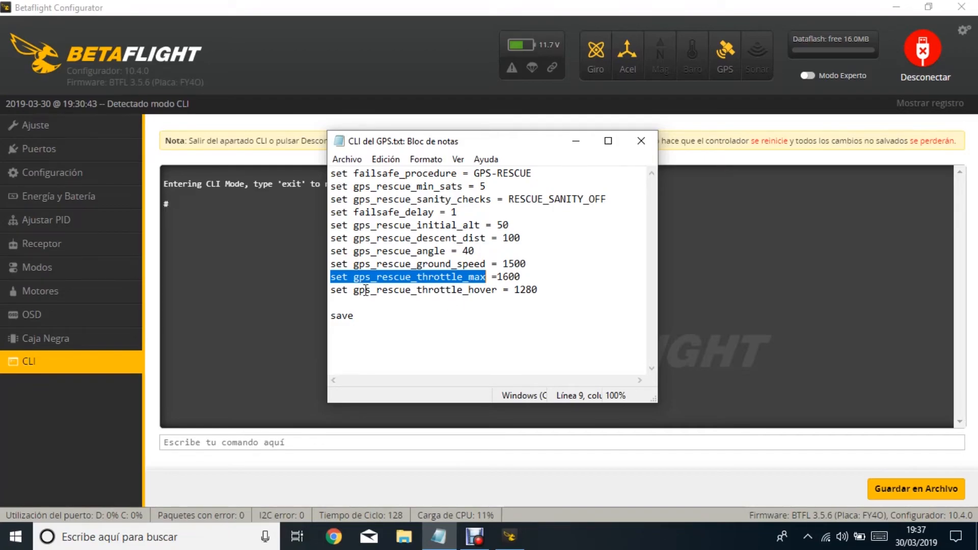
{"action": "left_click_drag", "start_coordinate": [365, 291], "coordinate": [499, 294]}
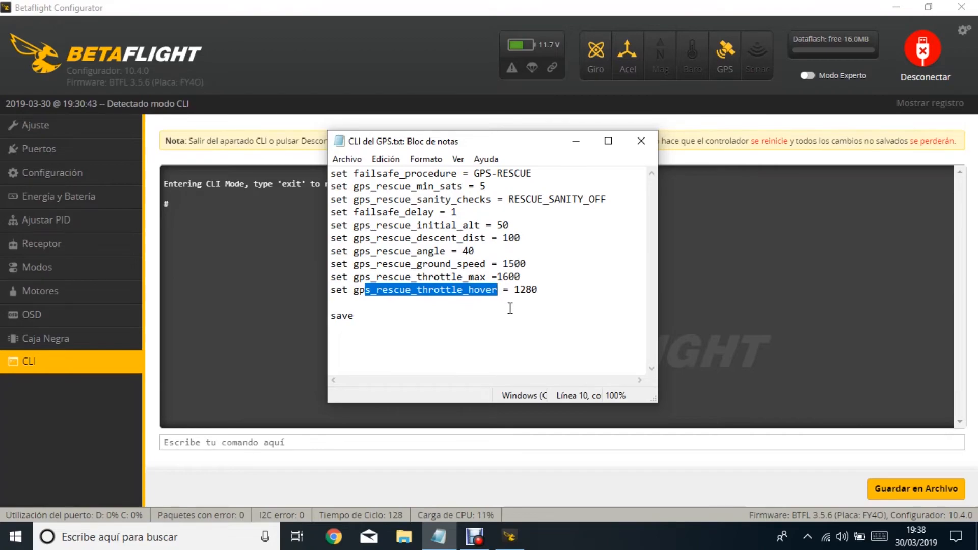
{"action": "left_click", "coordinate": [516, 310]}
{"action": "left_click_drag", "start_coordinate": [516, 290], "coordinate": [538, 290]}
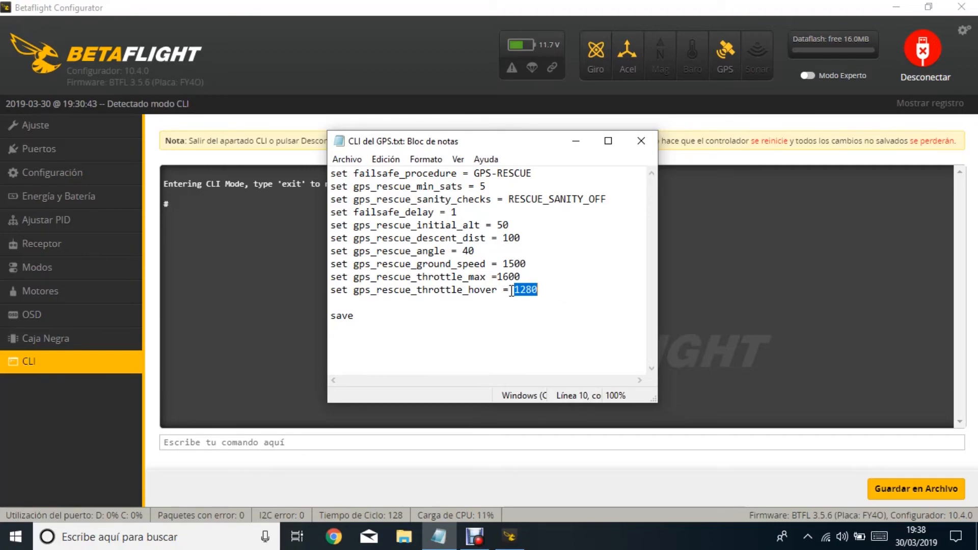
{"action": "left_click_drag", "start_coordinate": [515, 289], "coordinate": [536, 286]}
{"action": "left_click", "coordinate": [555, 301]}
Copy the whole GPS rescue command list including save, switch to Betaflight Configurator, and paste it into the CLI command line.
{"action": "left_click_drag", "start_coordinate": [389, 321], "coordinate": [280, 173]}
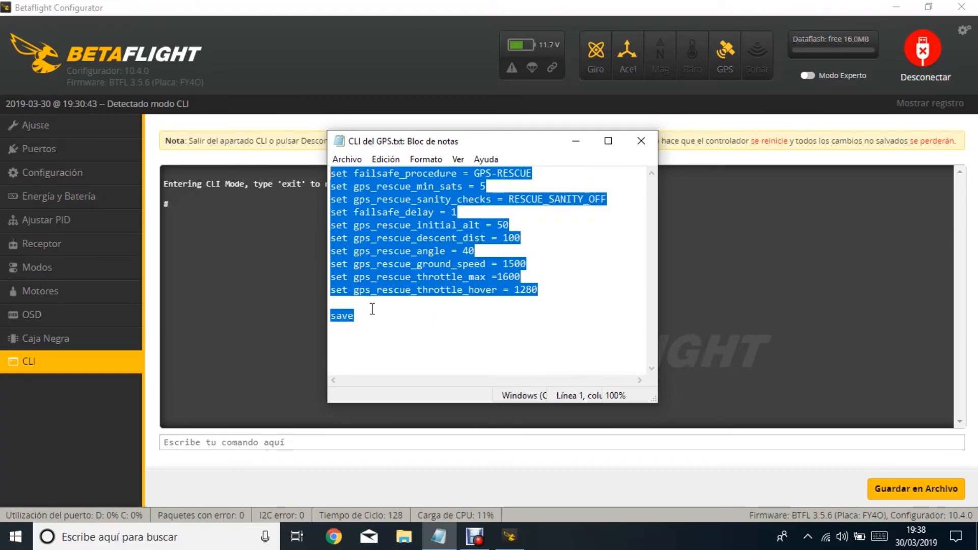
{"action": "left_click", "coordinate": [576, 143]}
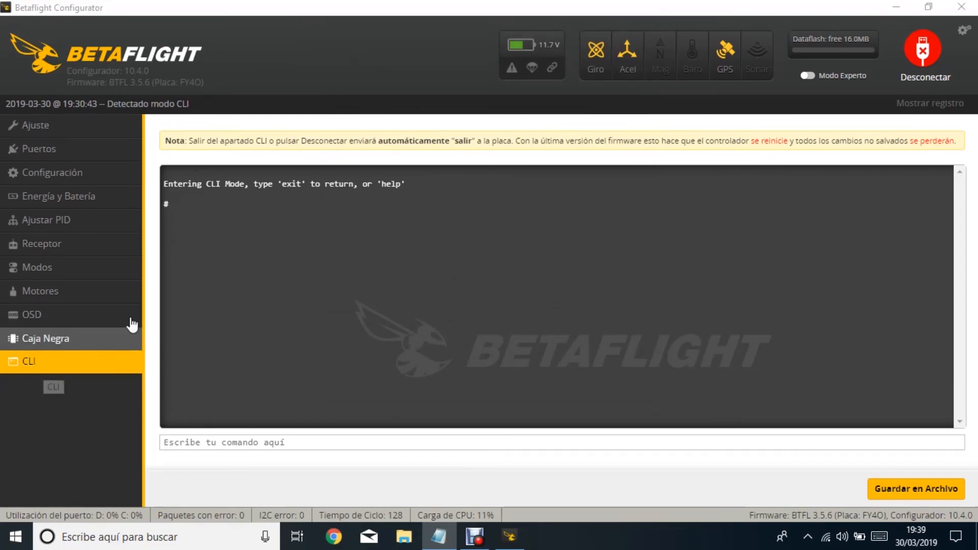
{"action": "left_click", "coordinate": [213, 442]}
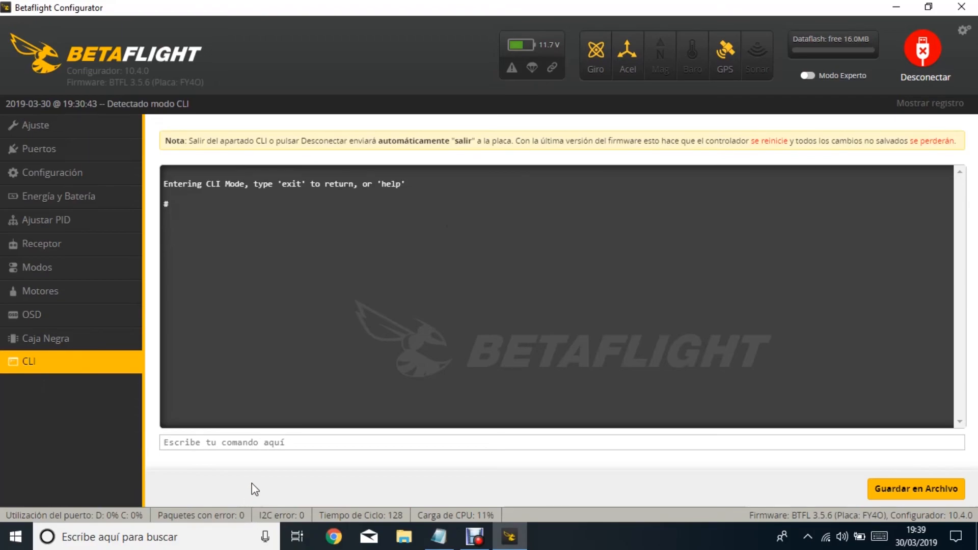
{"action": "type", "text": "save"}
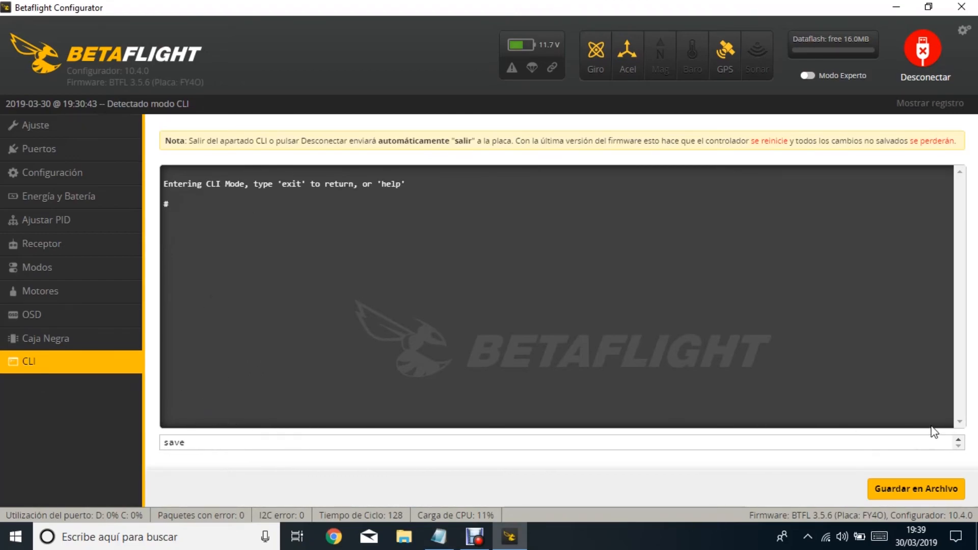
Check the pasted commands, run them in the CLI to save the GPS rescue settings, and reconnect to the flight controller.
{"action": "left_click", "coordinate": [957, 440]}
{"action": "scroll", "coordinate": [959, 445], "scroll_direction": "up", "scroll_amount": 6}
{"action": "scroll", "coordinate": [959, 449], "scroll_direction": "down", "scroll_amount": 7}
{"action": "key", "text": "Return"}
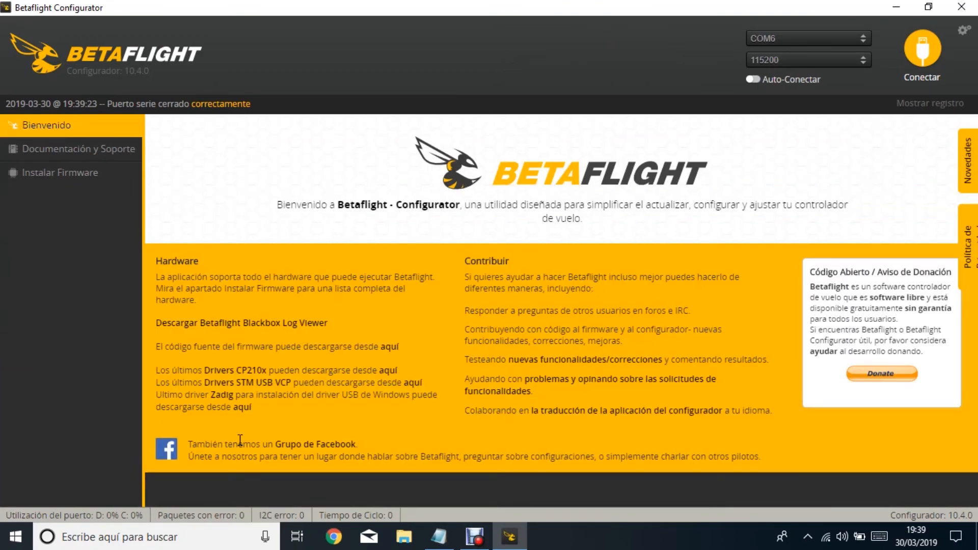
{"action": "left_click", "coordinate": [907, 57]}
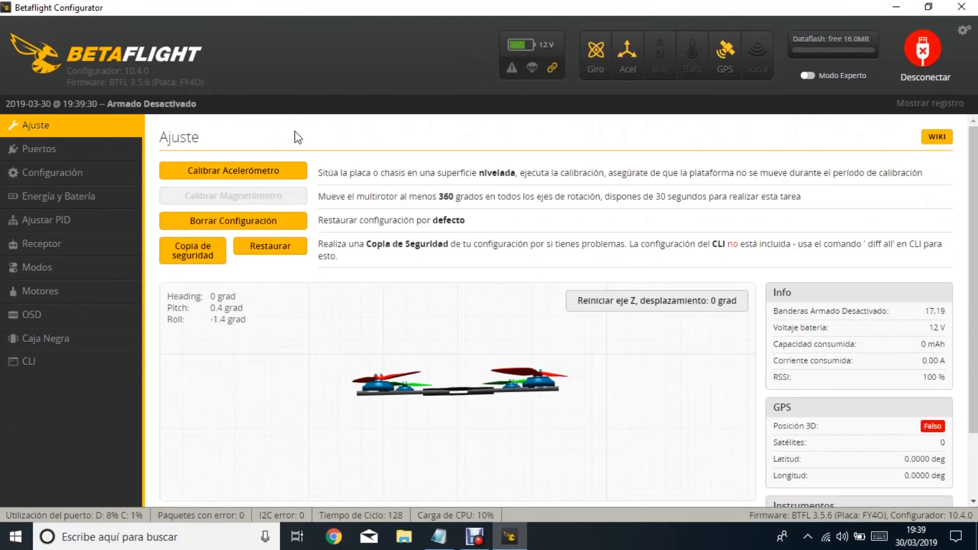